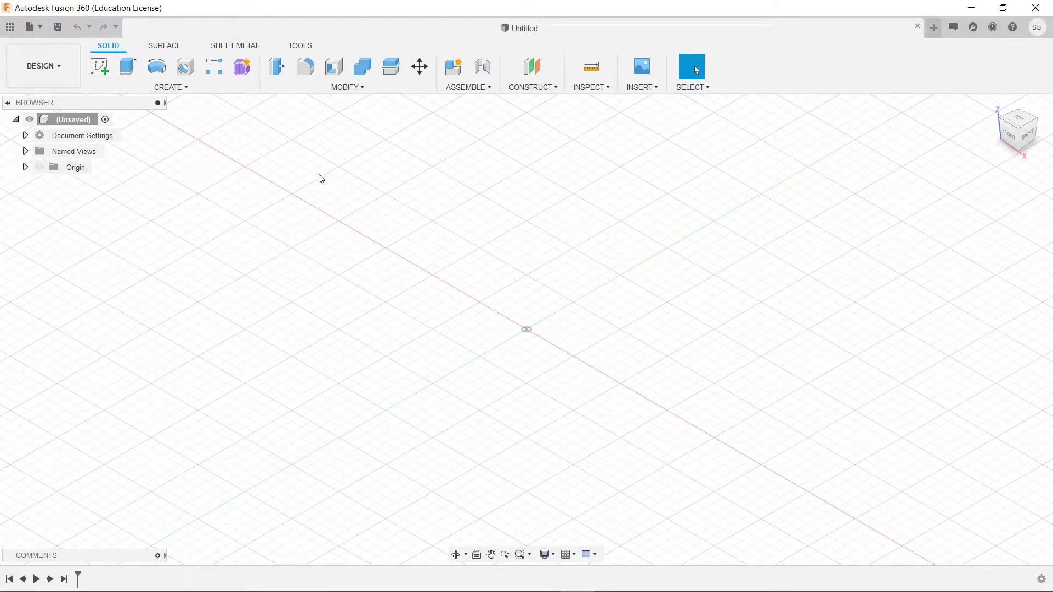
Open the Solid tab's CREATE menu to view the Revolve tooltip.
left_click(171, 87)
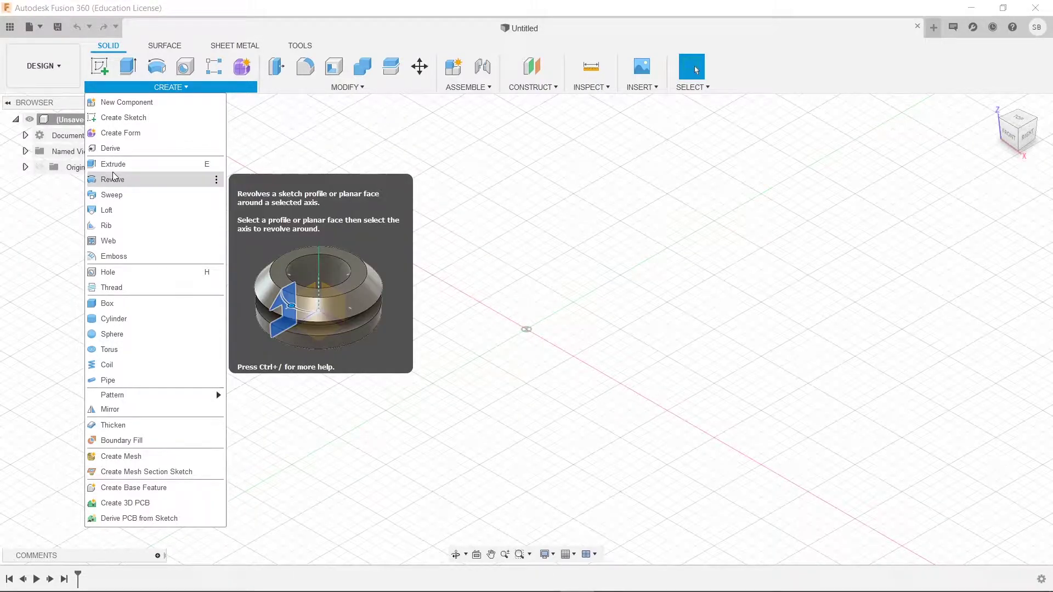
Sketch a 30 mm circle centred on the origin on the XY plane.
left_click(107, 74)
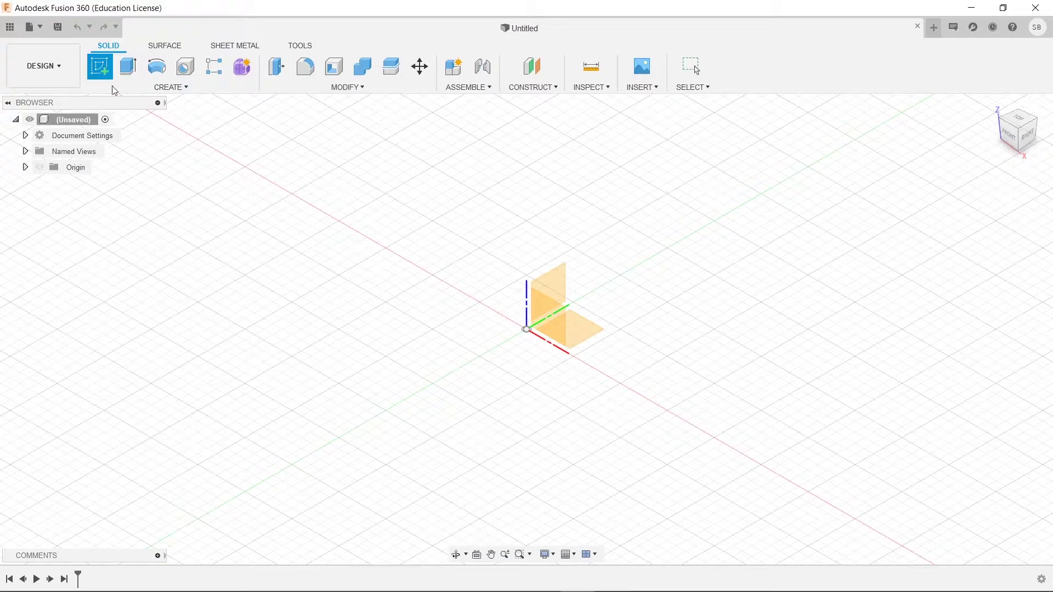
left_click(590, 334)
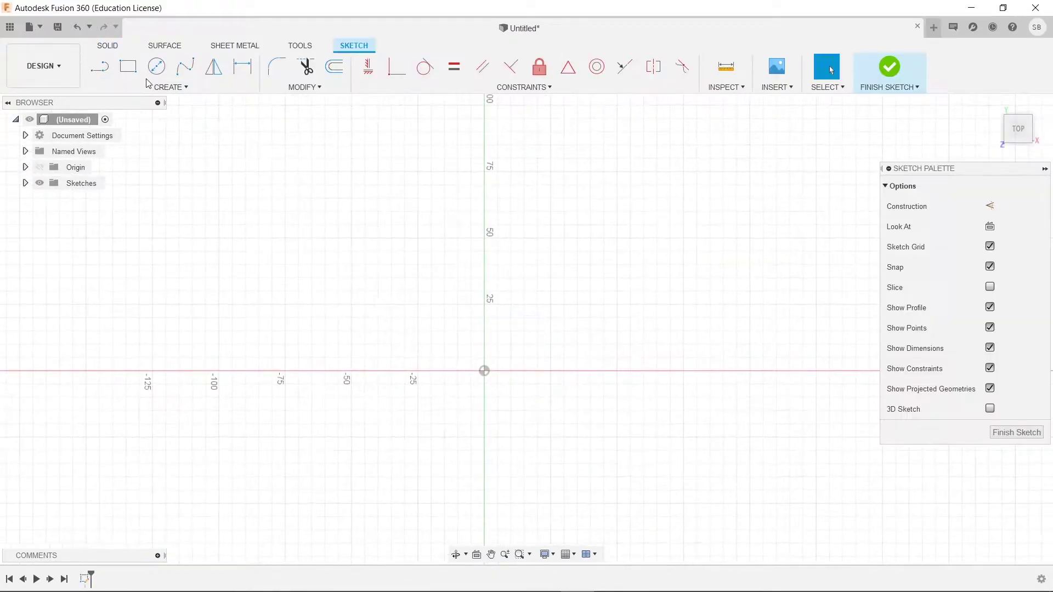
key("c")
left_click(484, 373)
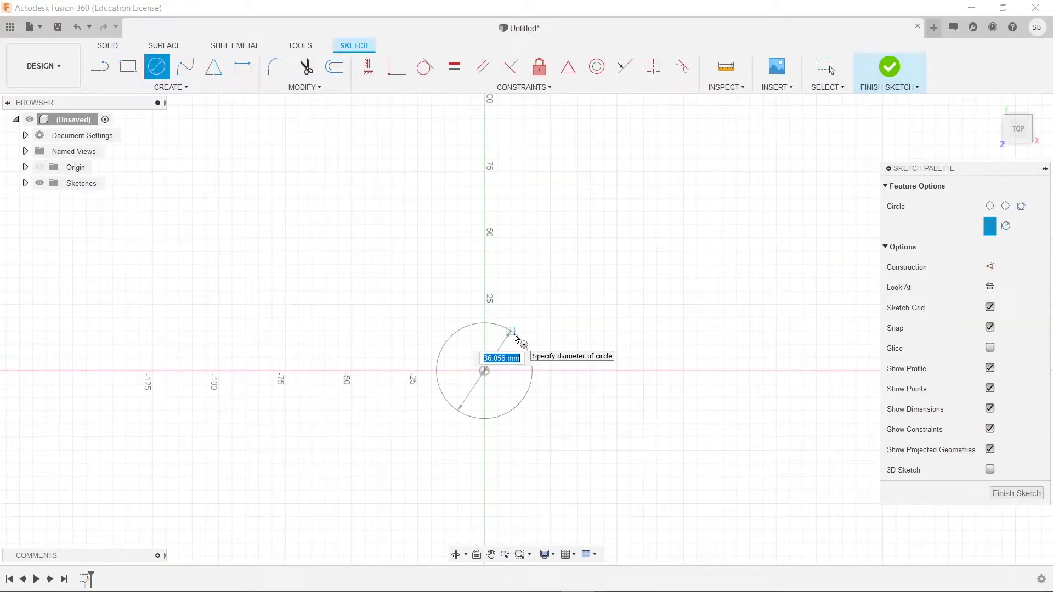
type("30")
key("Return")
key("Escape")
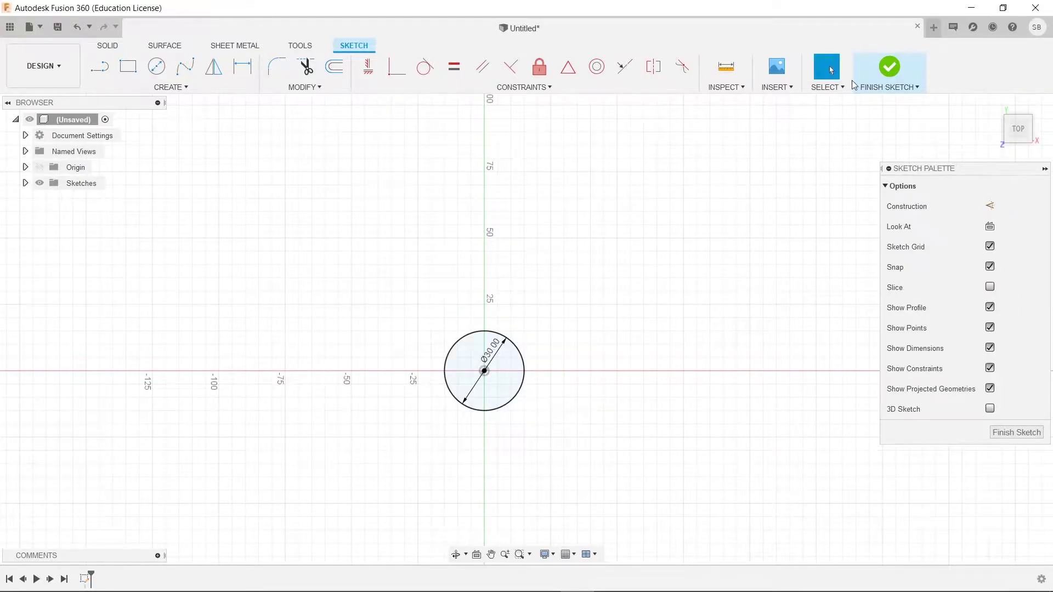
left_click(872, 88)
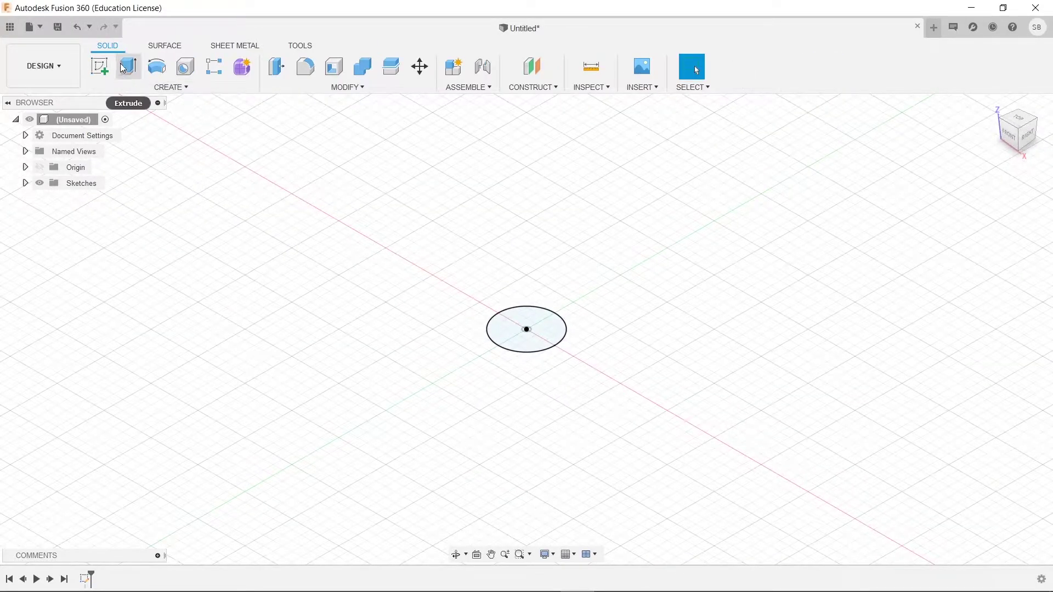
Extrude the circle 70 mm upward into a solid cylinder.
left_click(122, 68)
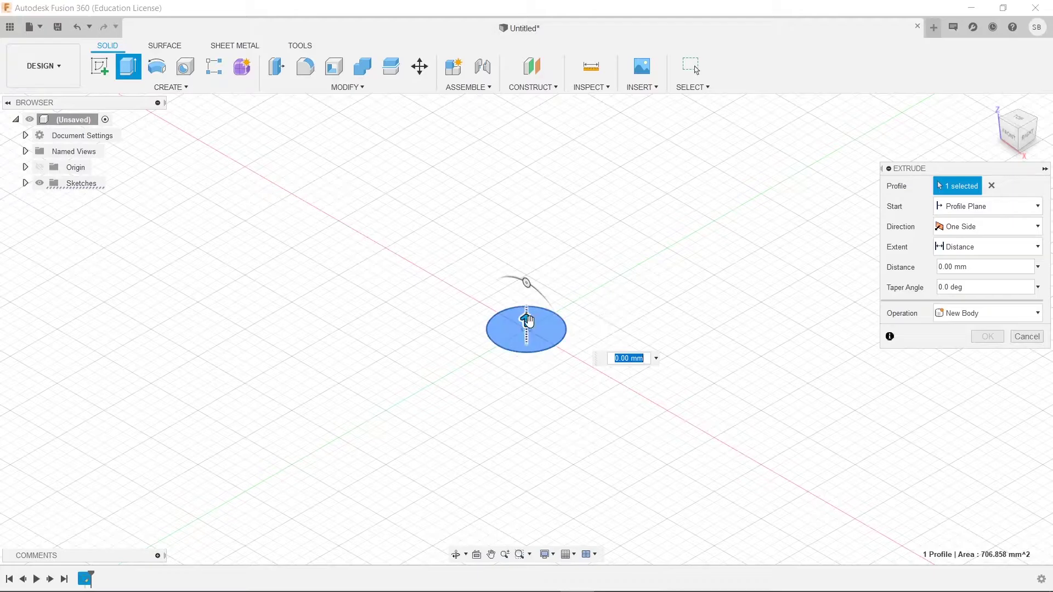
left_click_drag(528, 321, 527, 173)
type("70")
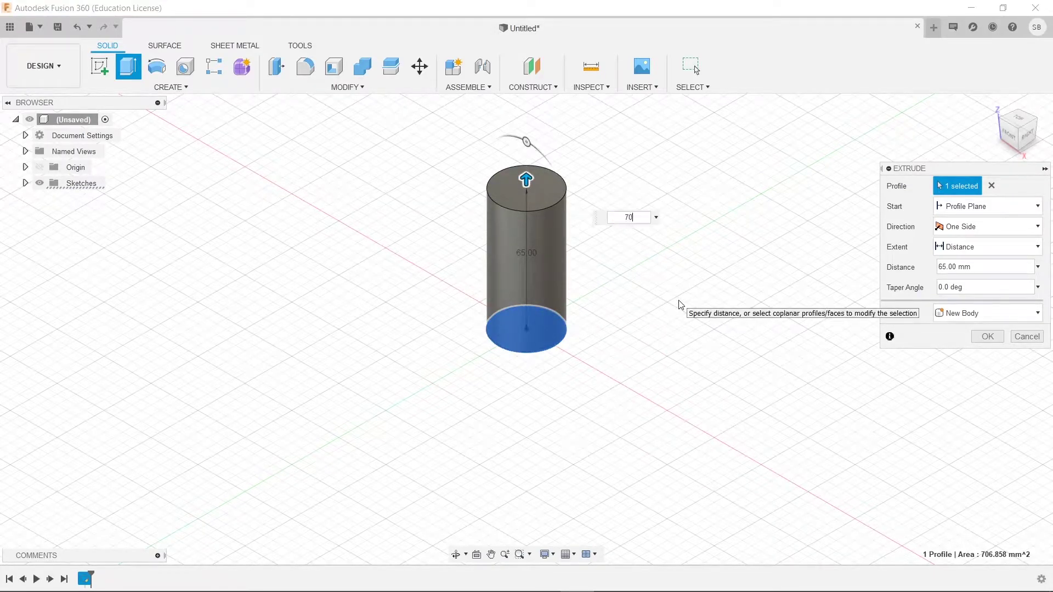
key("Return")
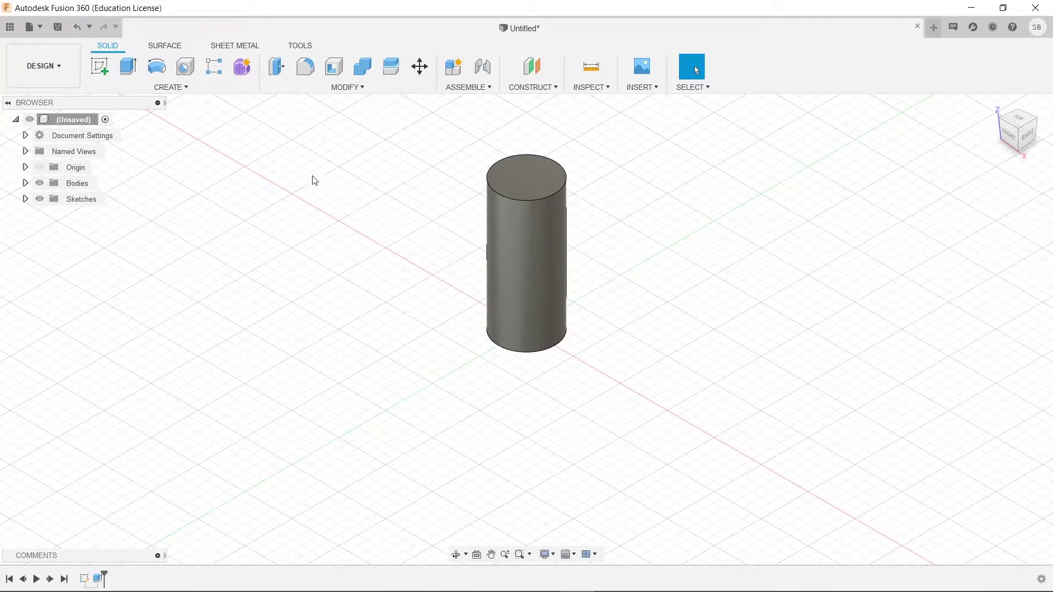
Create a new sketch on the XZ front plane through the cylinder's axis.
left_click(105, 69)
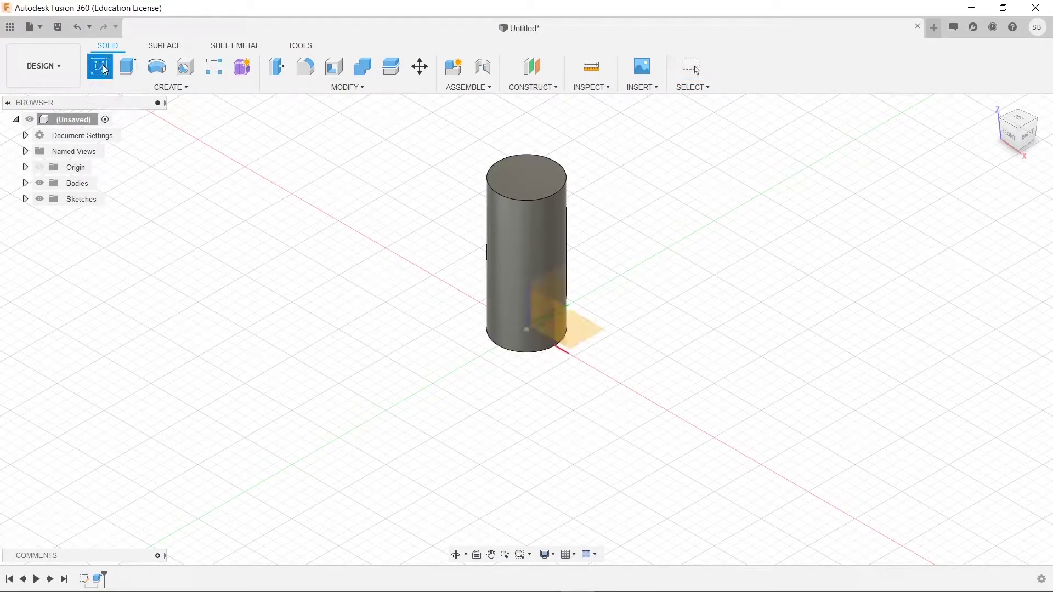
left_click(562, 326)
mouse_move(814, 307)
middle_mouse_down("shift")
mouse_move(752, 307)
mouse_move(728, 354)
middle_mouse_up("shift")
mouse_move(529, 259)
middle_mouse_down("shift")
mouse_move(604, 376)
mouse_move(677, 343)
middle_mouse_up("shift")
middle_click_drag(549, 227, 579, 336, "shift")
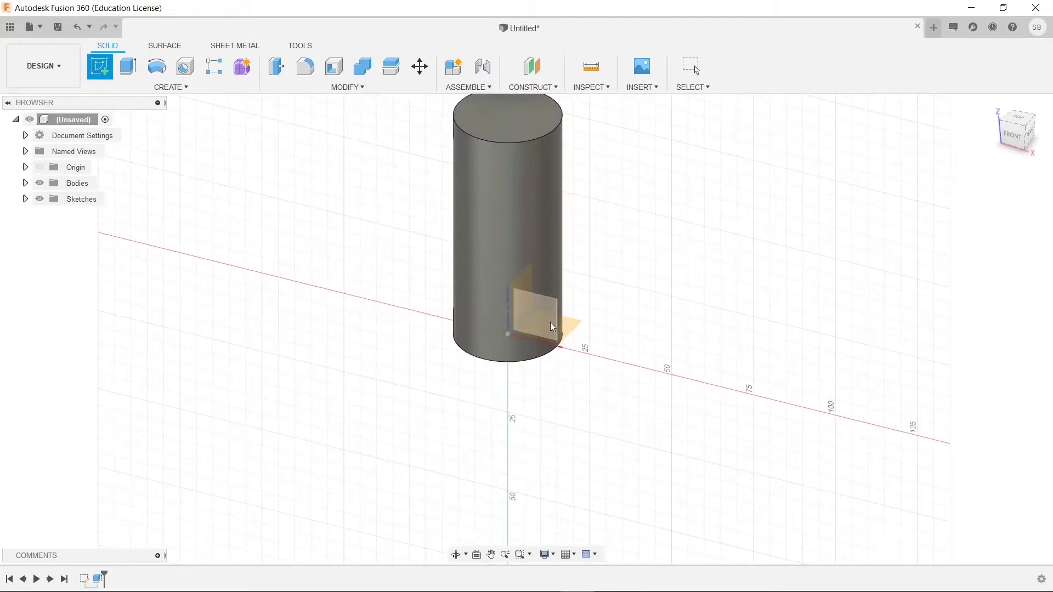
middle_click_drag(630, 364, 684, 378, "shift")
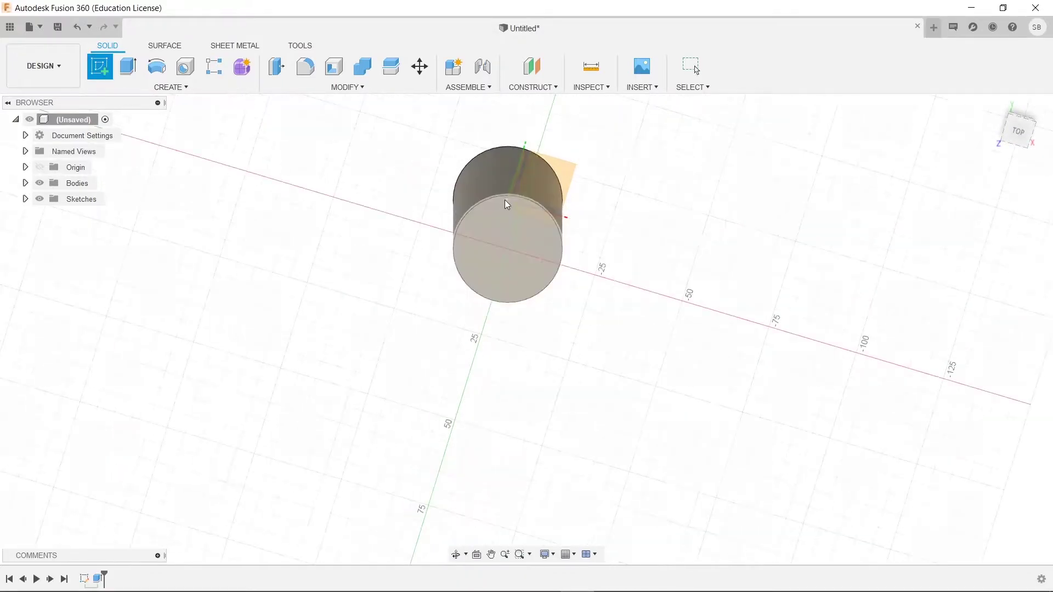
middle_click_drag(510, 205, 618, 214, "shift")
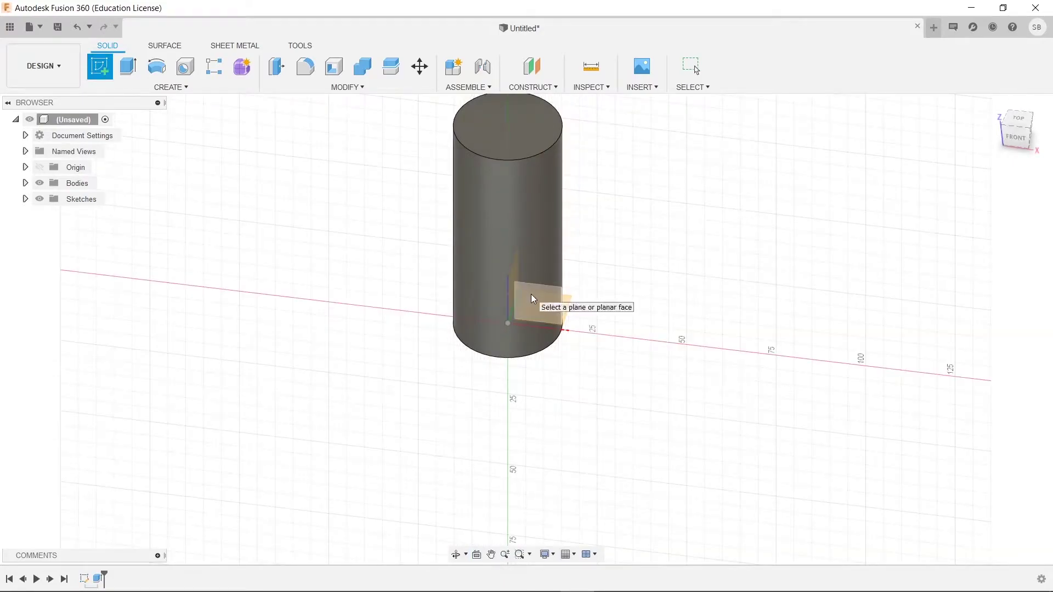
left_click(531, 297)
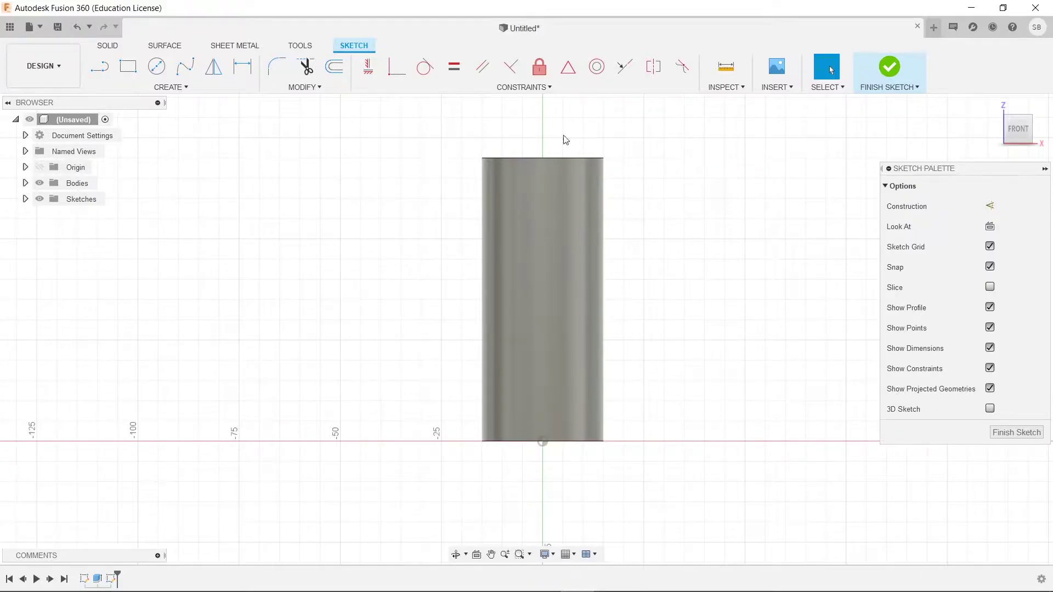
Turn on Slice so the sketch cuts through the cylinder.
left_click(990, 287)
scroll(548, 235, "up", 2)
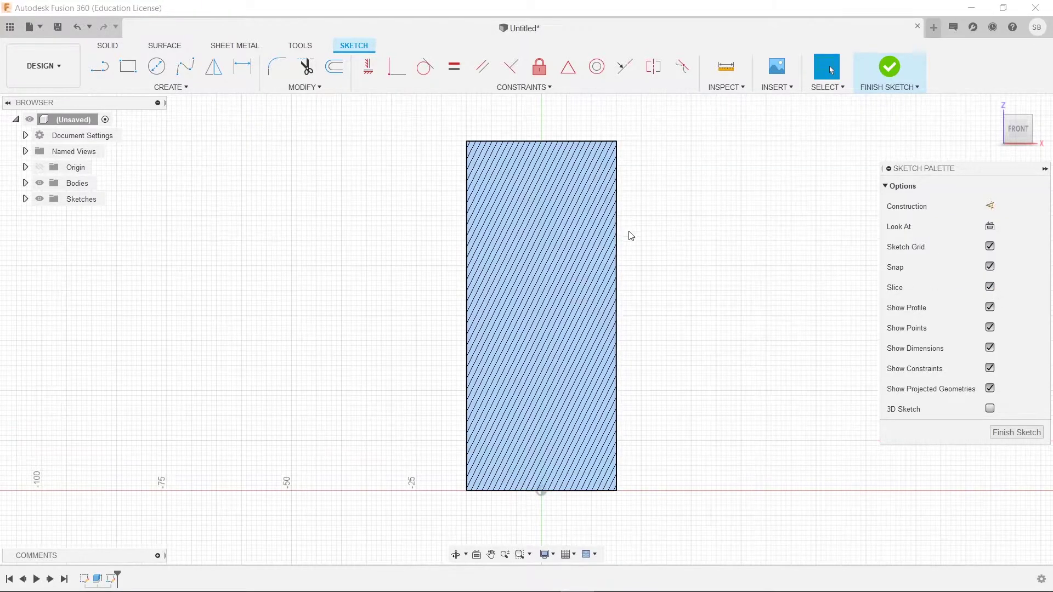
left_click(99, 66)
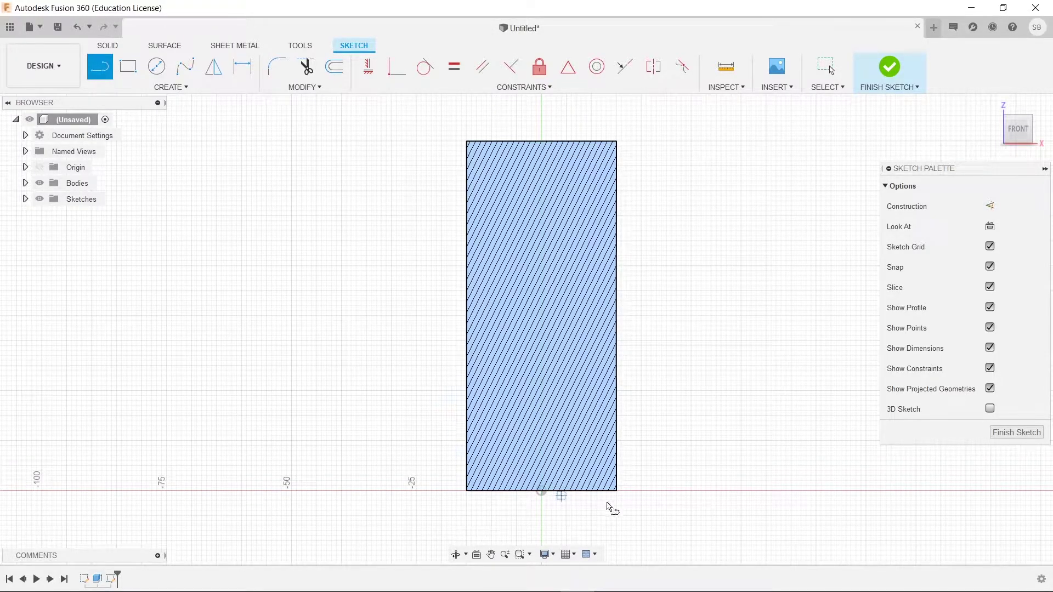
key("Escape")
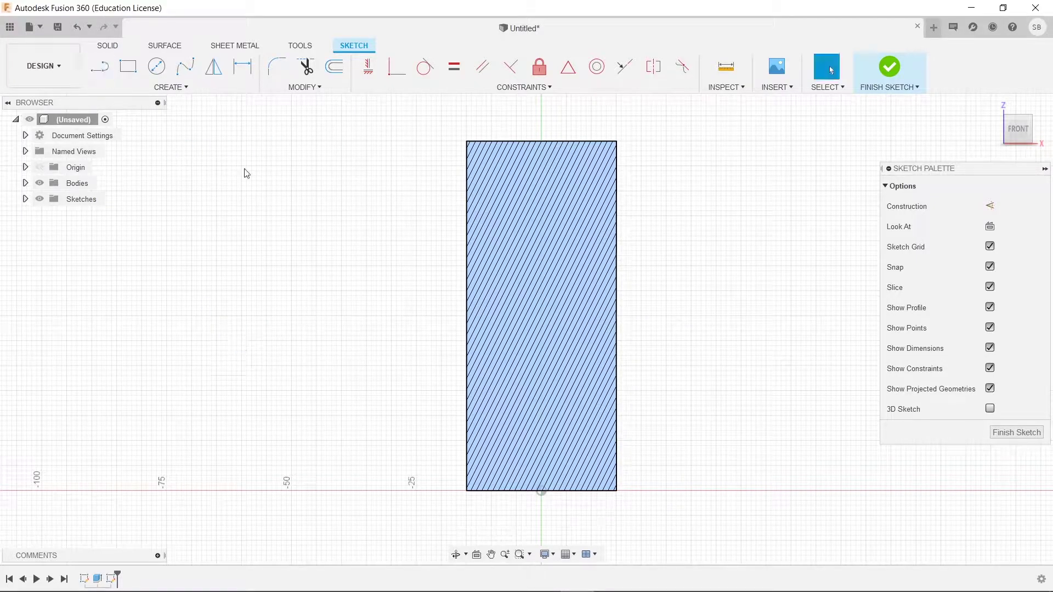
Project the cylinder's rectangular cross-section outline into the sketch.
left_click(151, 87)
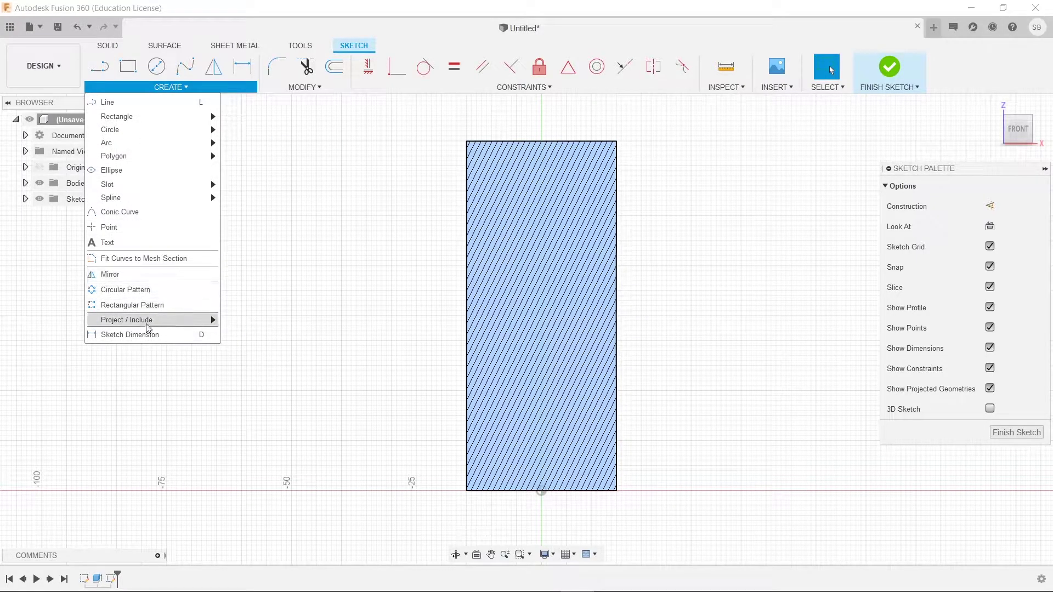
mouse_move(211, 320)
left_click(296, 321)
left_click(536, 265)
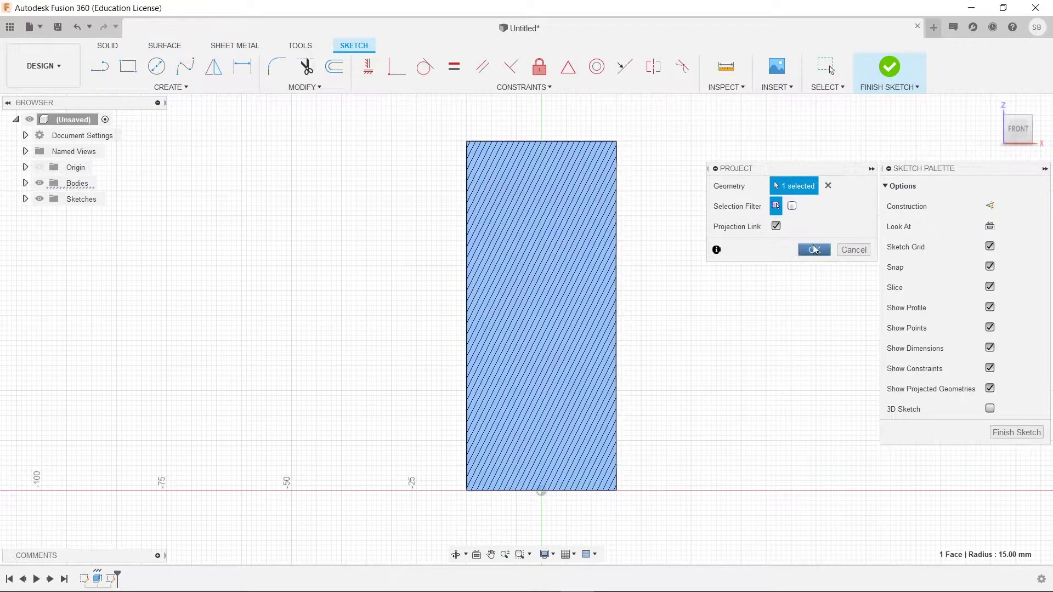
left_click(814, 249)
key("l")
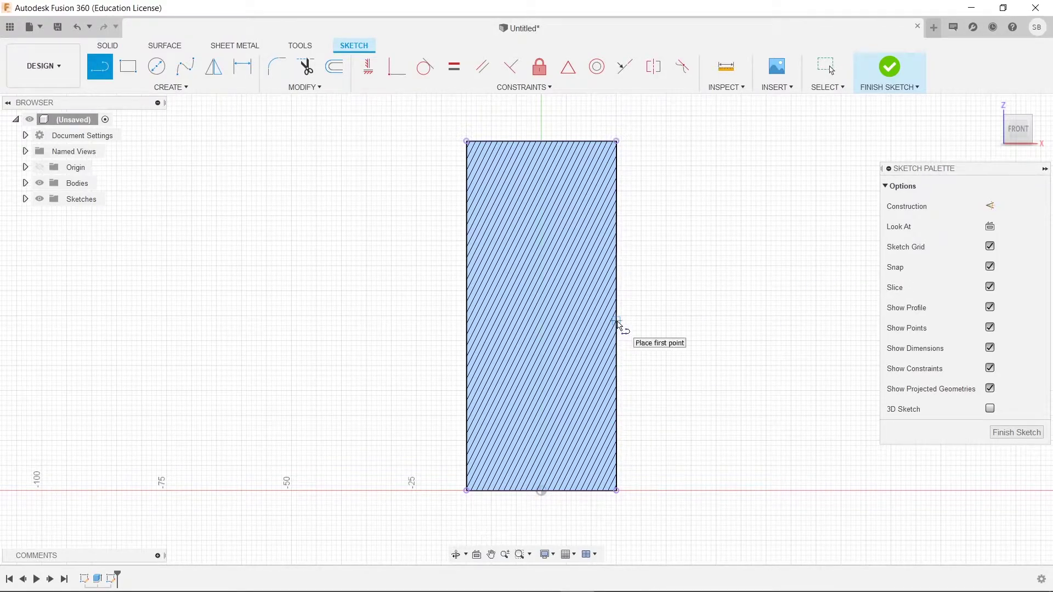
Draw the closed stepped flange outline with an angled top against the shaft's right edge.
left_click(616, 322)
left_click(665, 321)
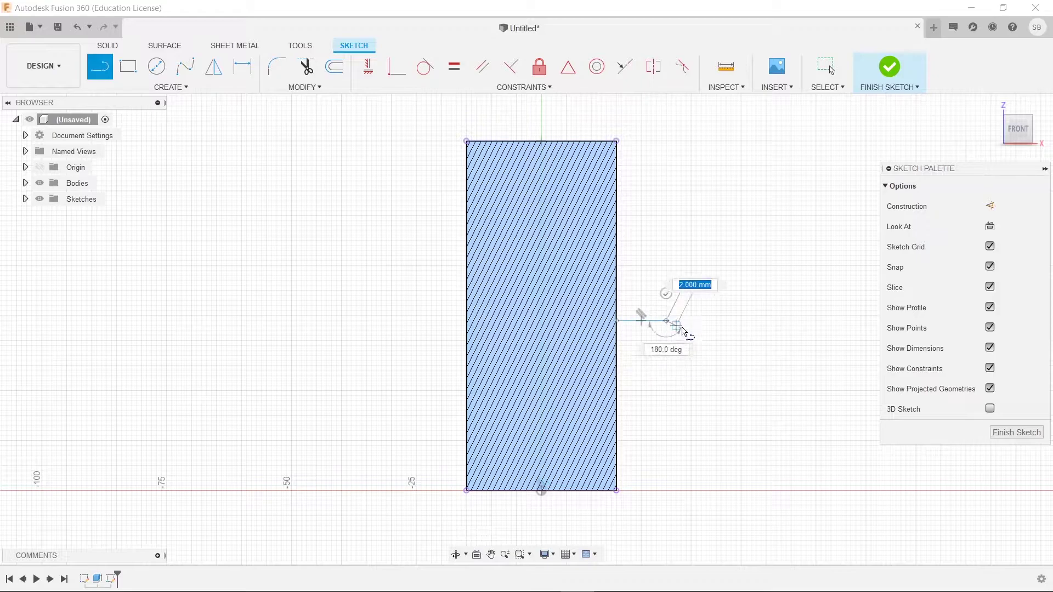
left_click(735, 365)
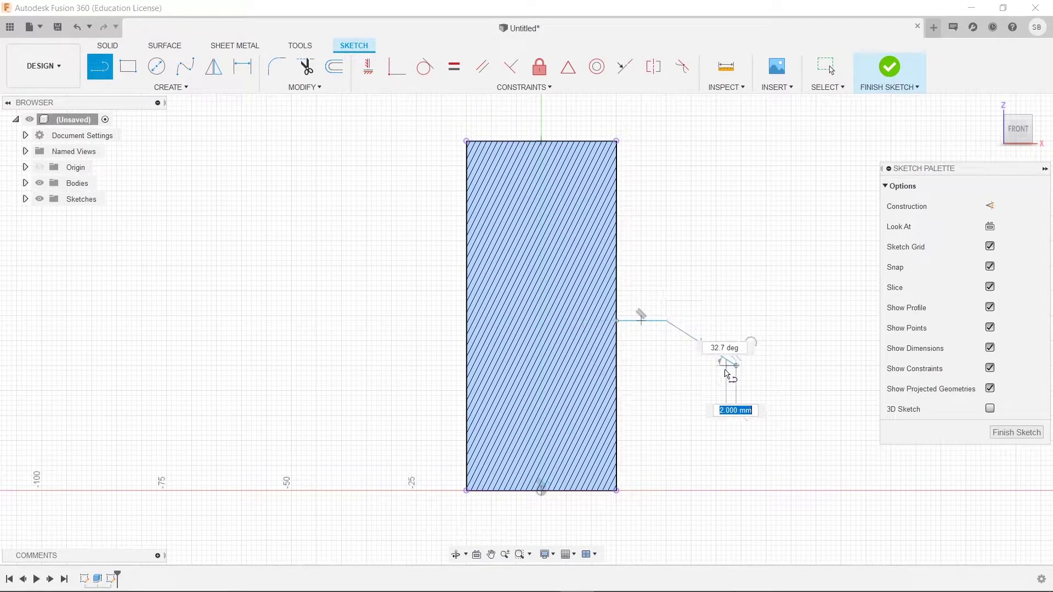
left_click(666, 366)
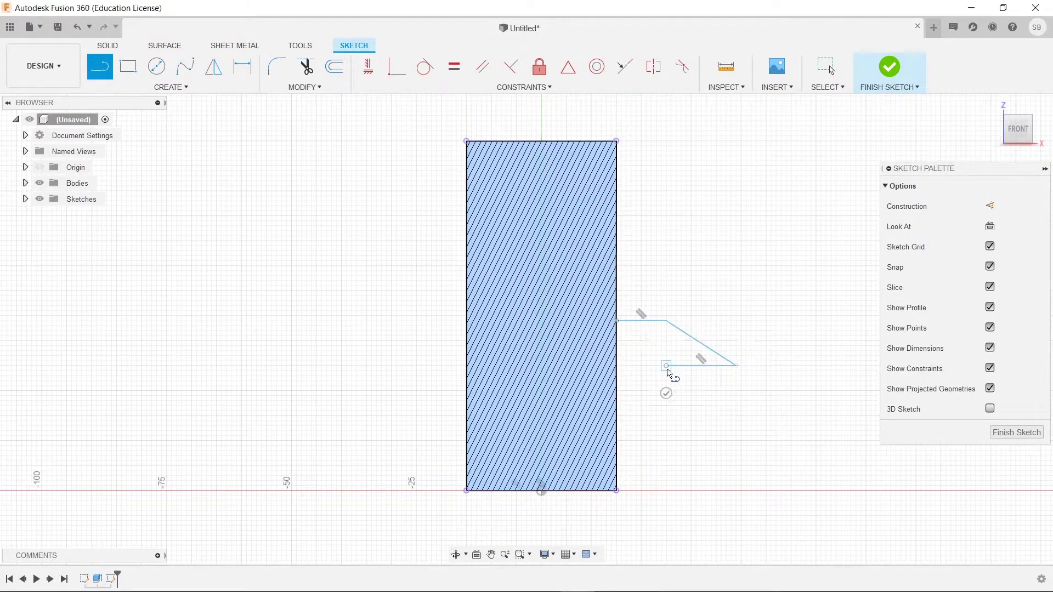
left_click(666, 435)
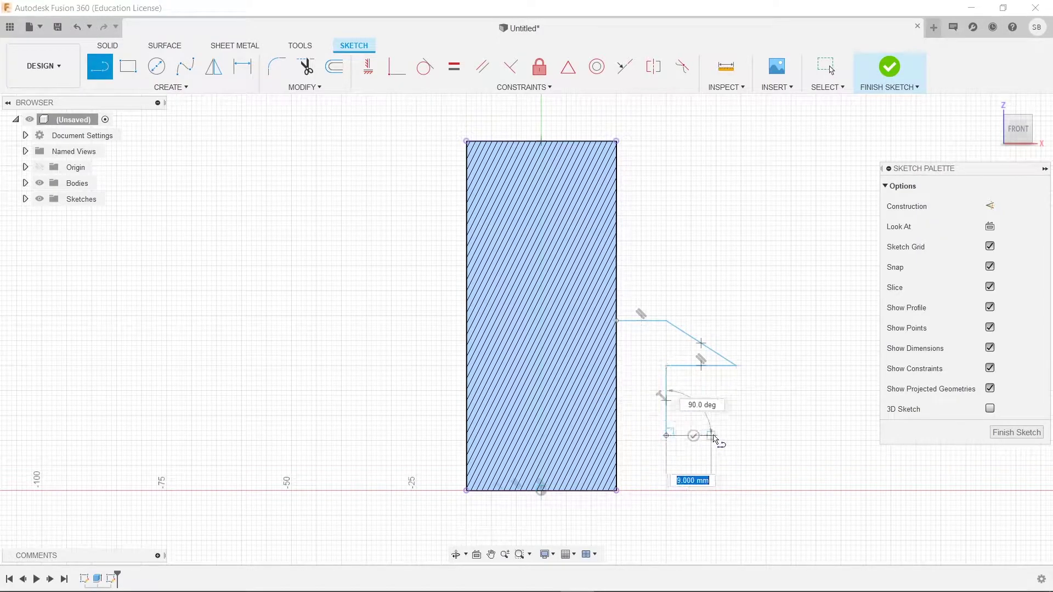
left_click(736, 436)
left_click(736, 490)
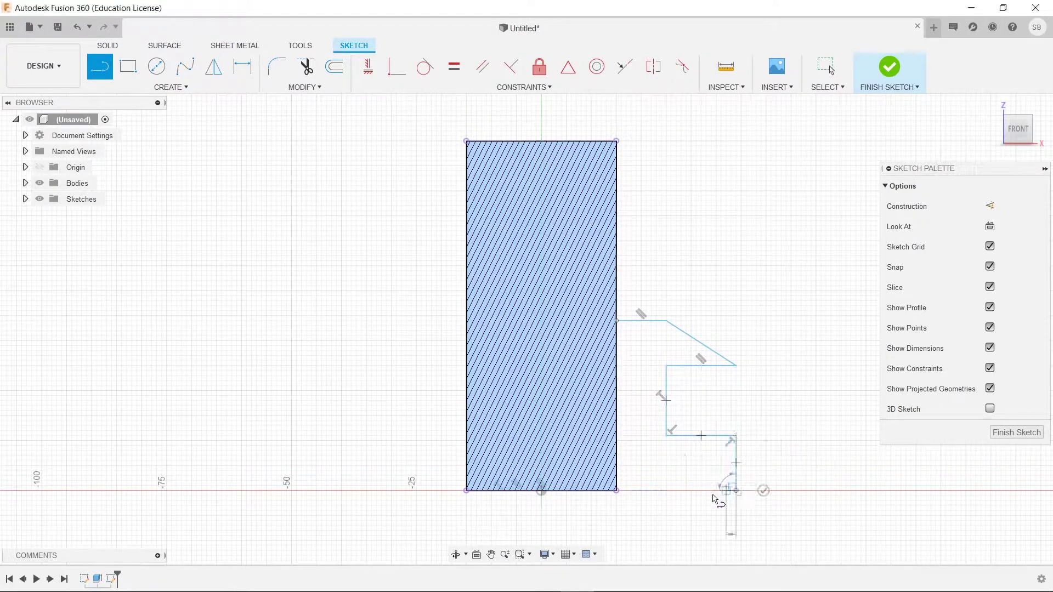
left_click(617, 490)
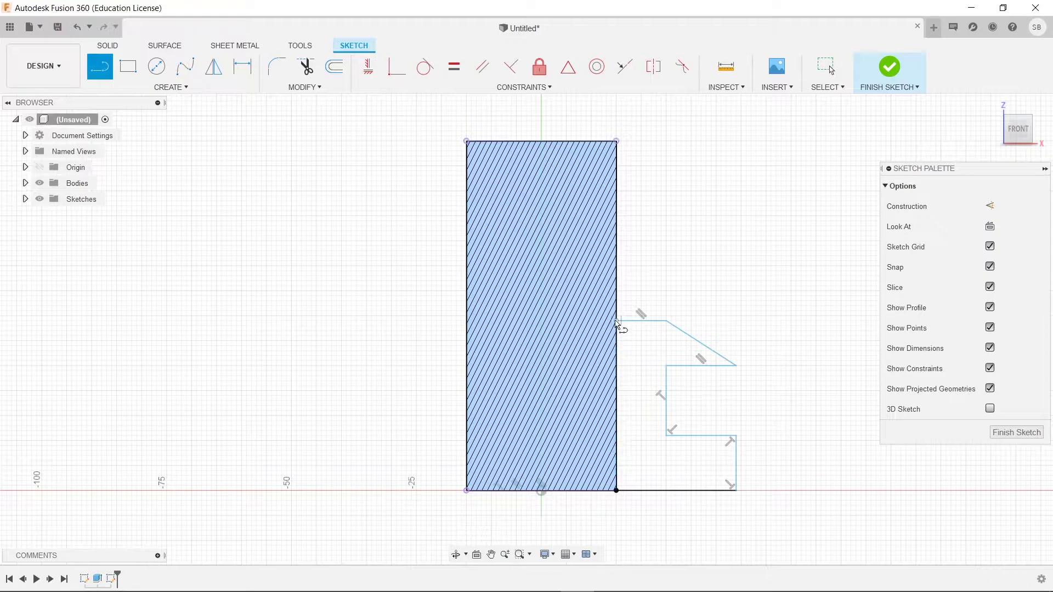
left_click(616, 321)
key("Escape")
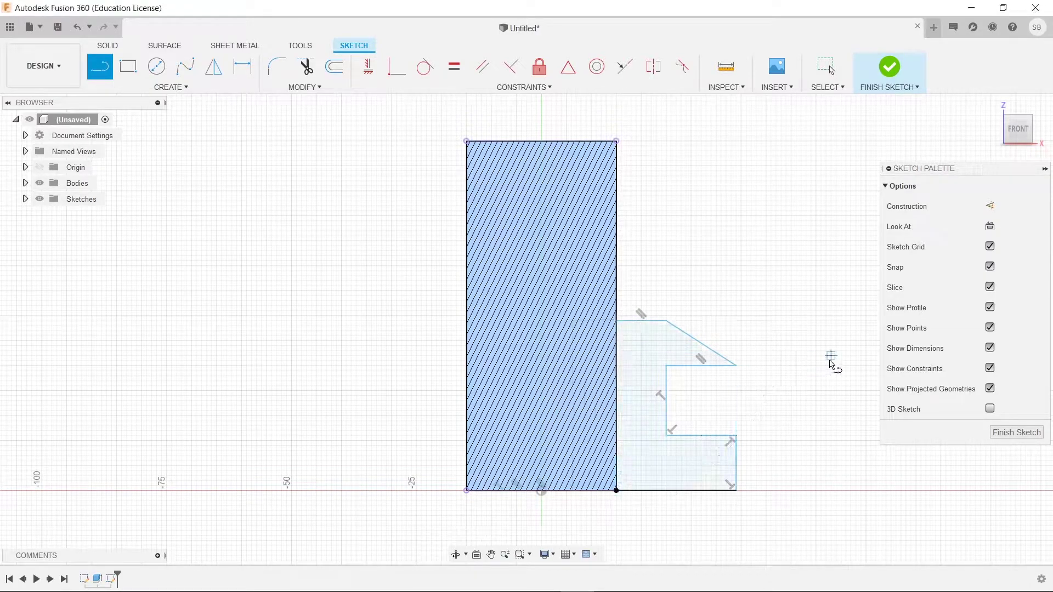
key("Escape")
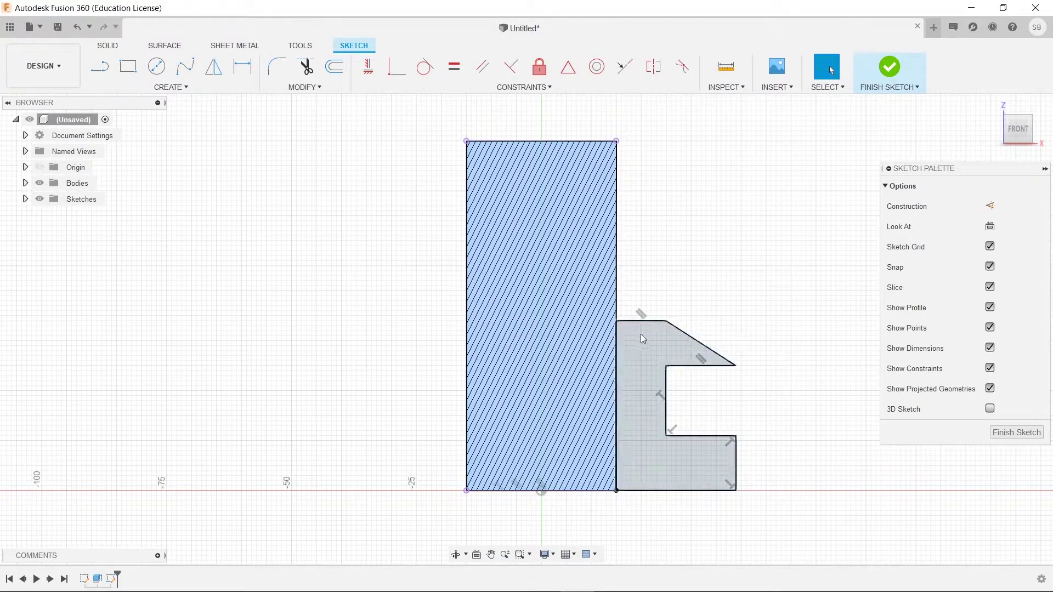
Draw a 14 mm vertical construction axis line from the shaft's bottom centre.
left_click(990, 207)
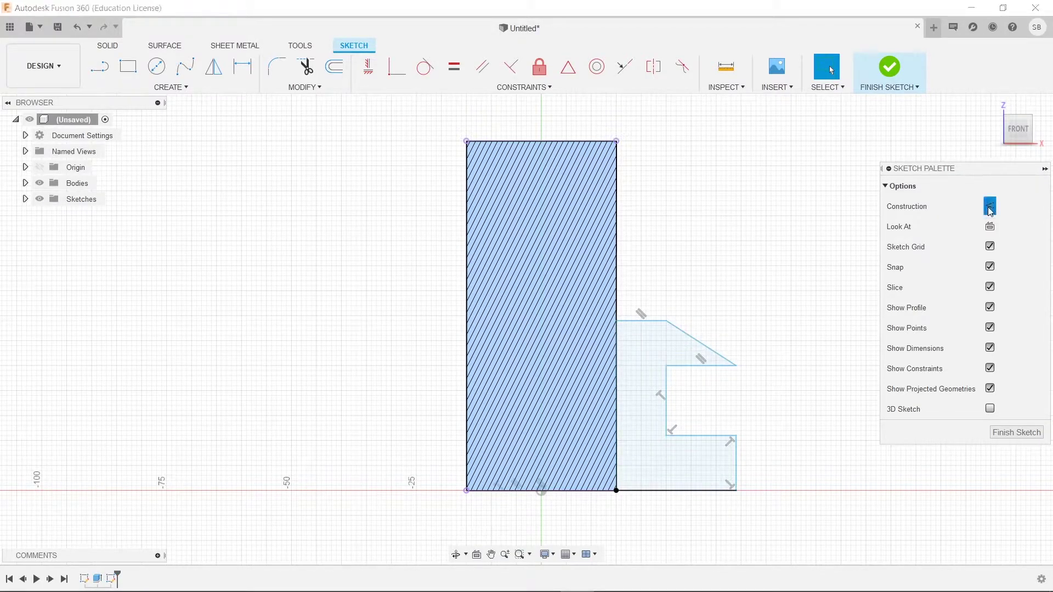
left_click(101, 72)
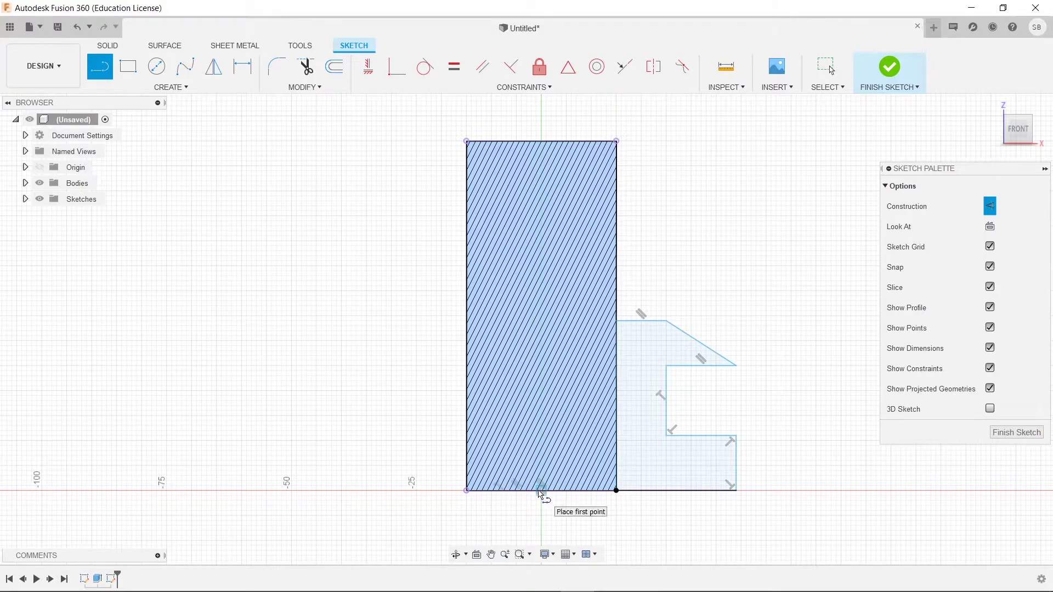
left_click(542, 490)
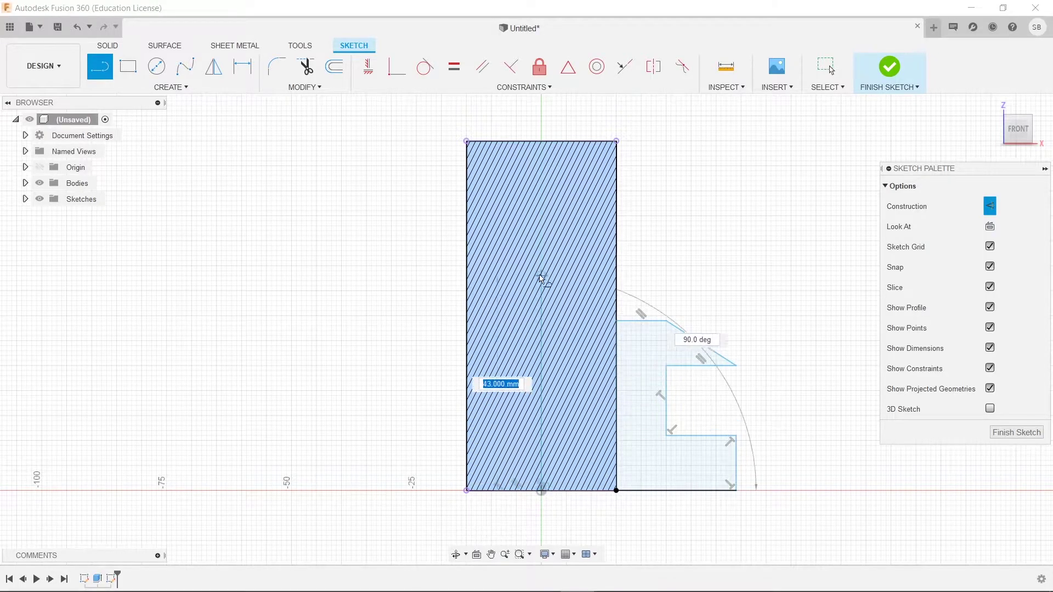
left_click(542, 421)
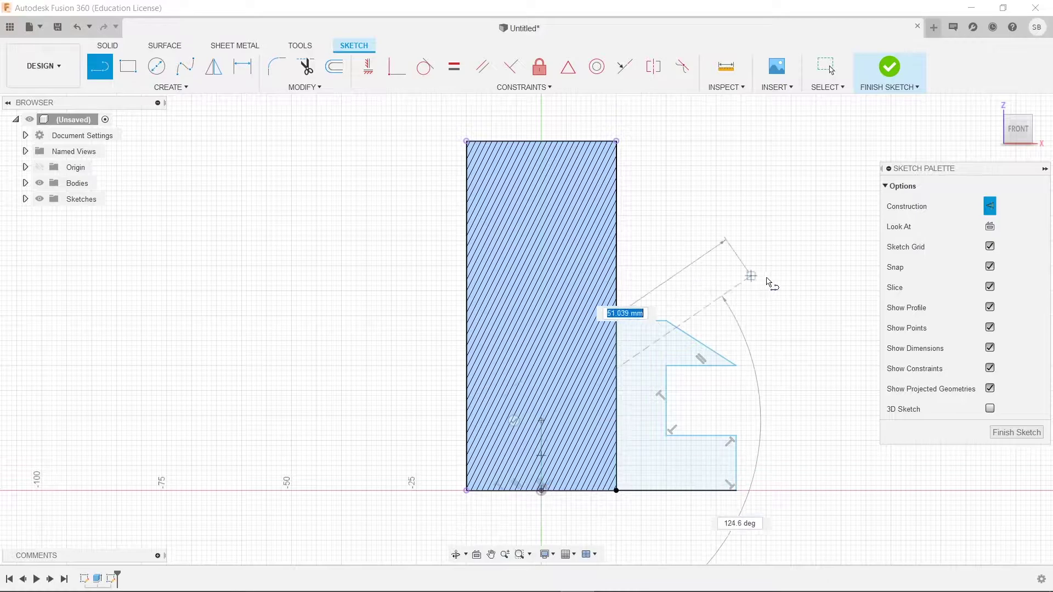
key("Escape")
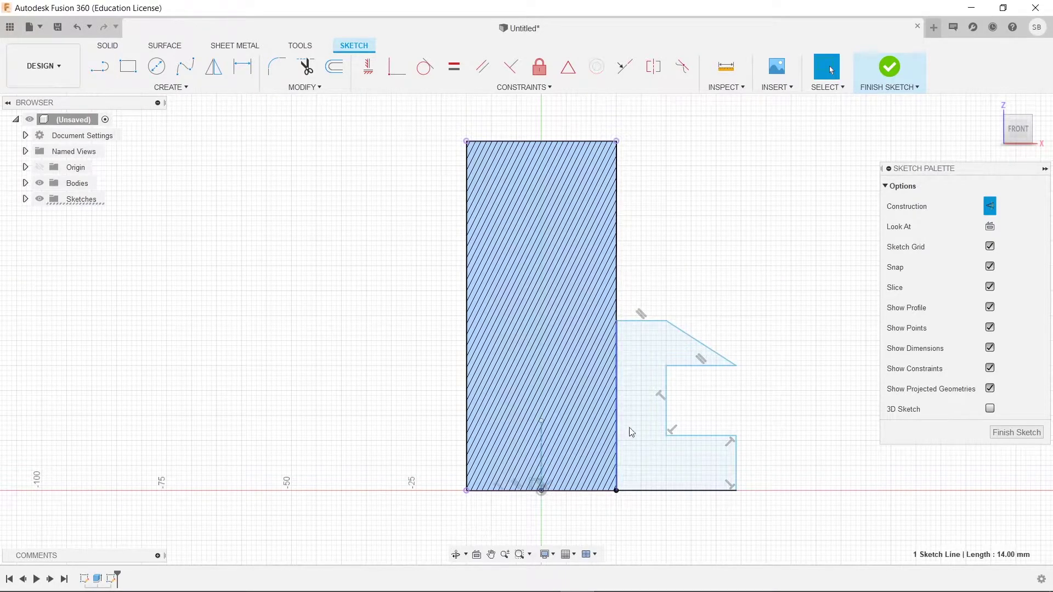
Finish the flange sketch.
middle_click_drag(813, 302, 675, 318, "shift")
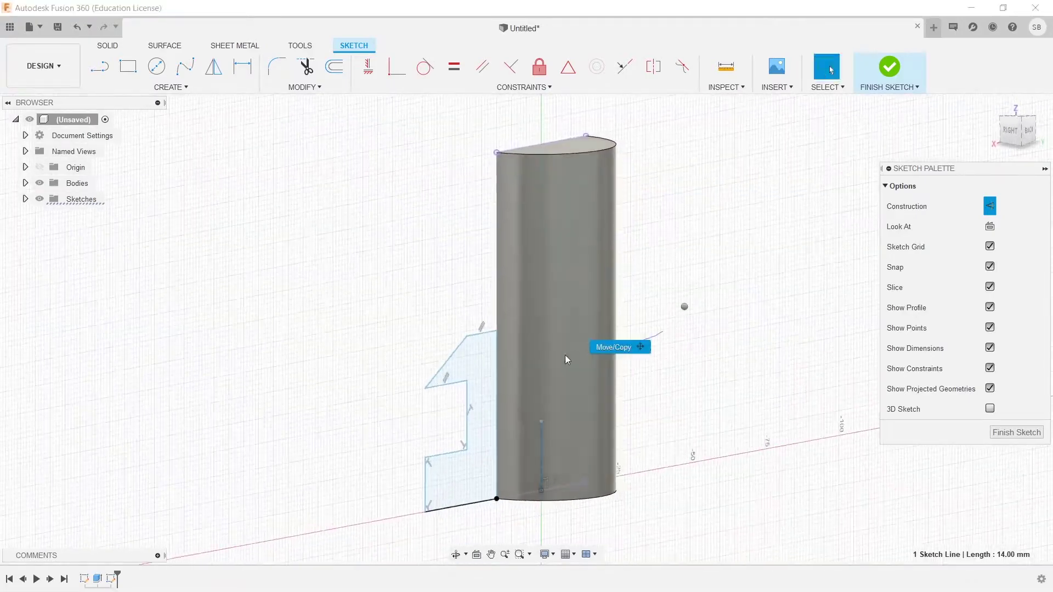
key("m")
key("Escape")
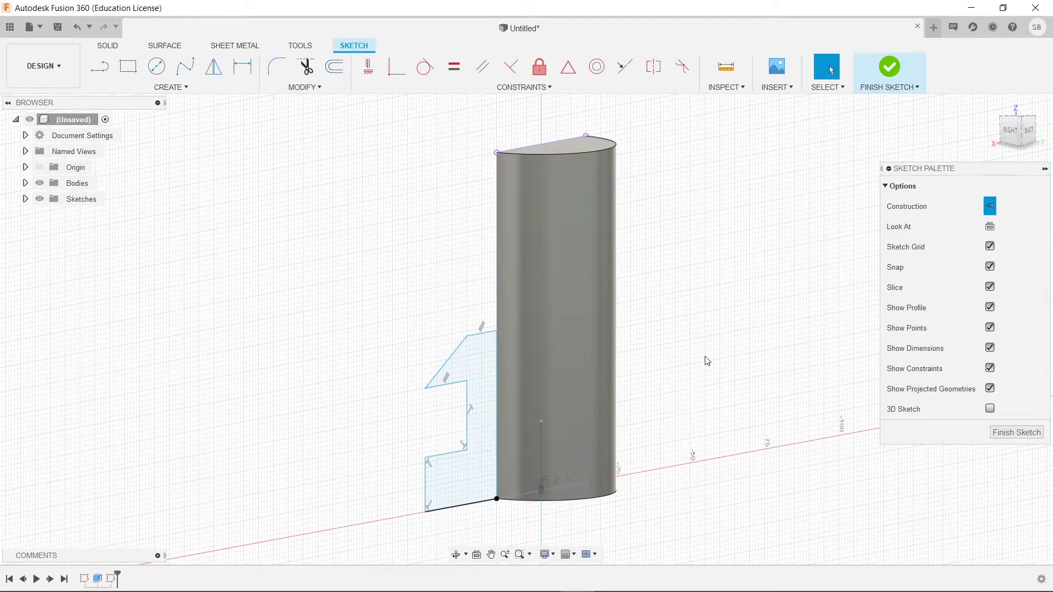
mouse_move(707, 360)
middle_mouse_down("shift")
mouse_move(843, 300)
mouse_move(799, 331)
mouse_move(762, 324)
mouse_move(759, 313)
mouse_move(447, 285)
middle_mouse_up("shift")
left_click(906, 63)
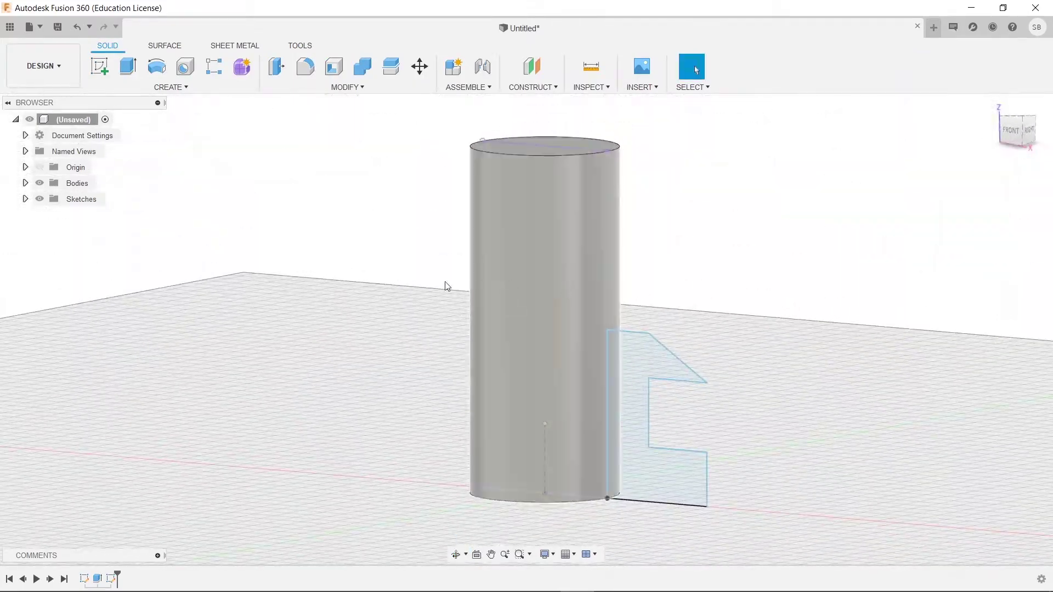
Revolve the flange profile around the construction line, previewing a 360-degree Join.
left_click(165, 89)
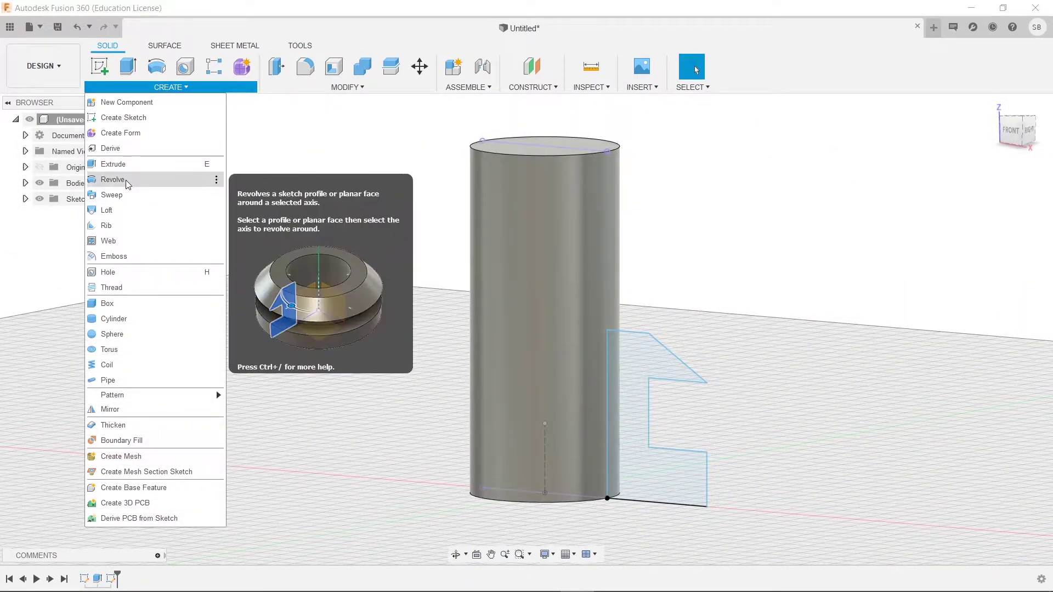
left_click(126, 180)
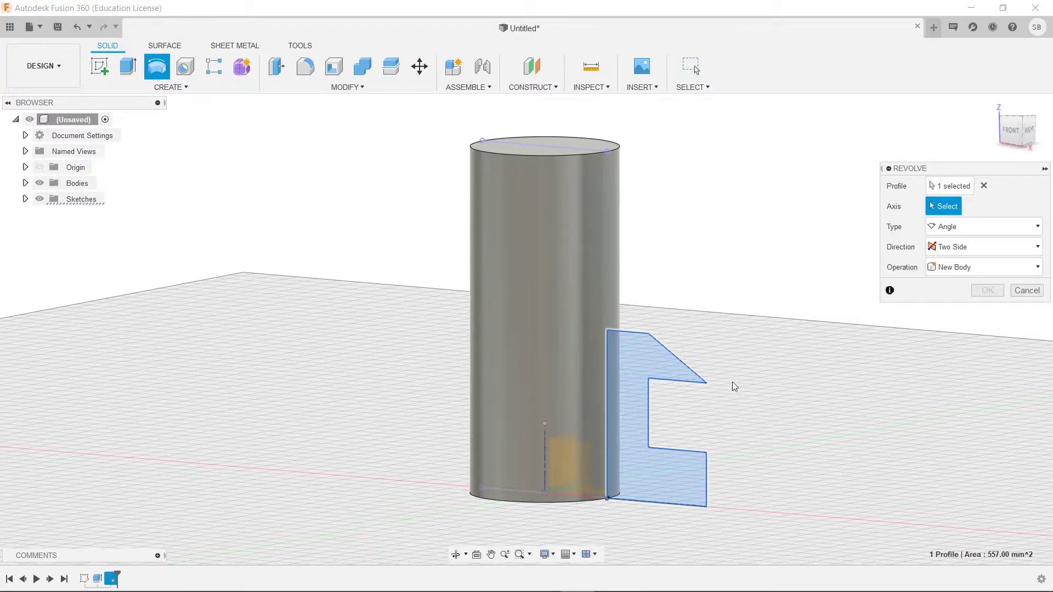
left_click(957, 188)
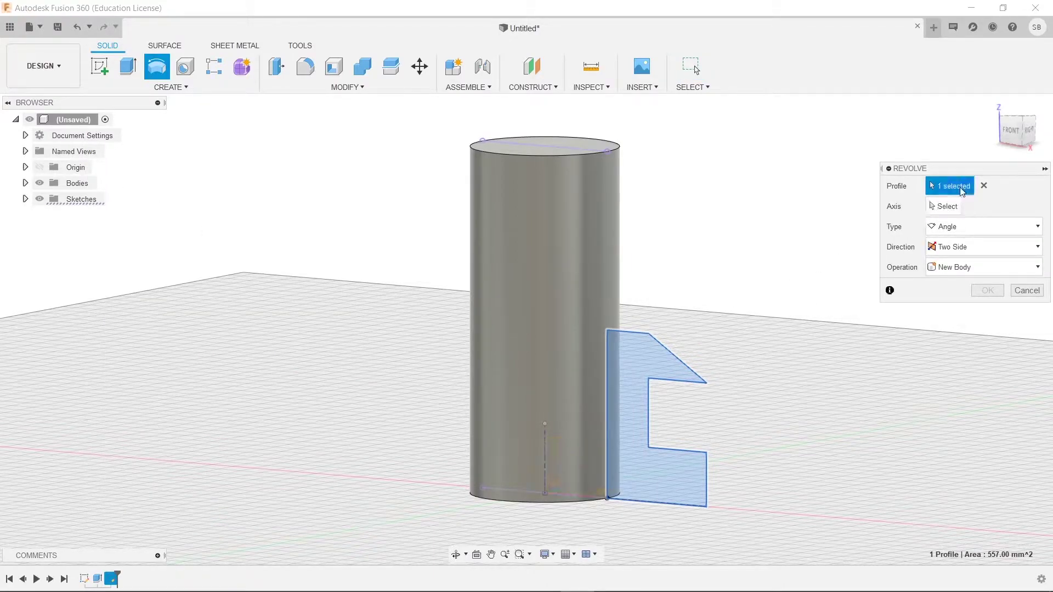
left_click(951, 209)
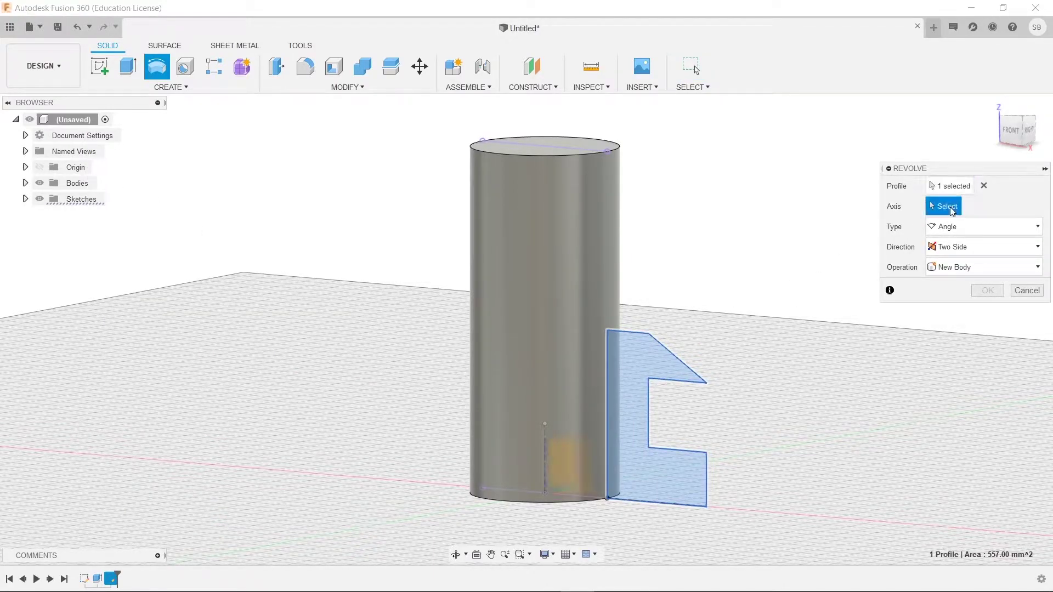
scroll(521, 438, "up", 5)
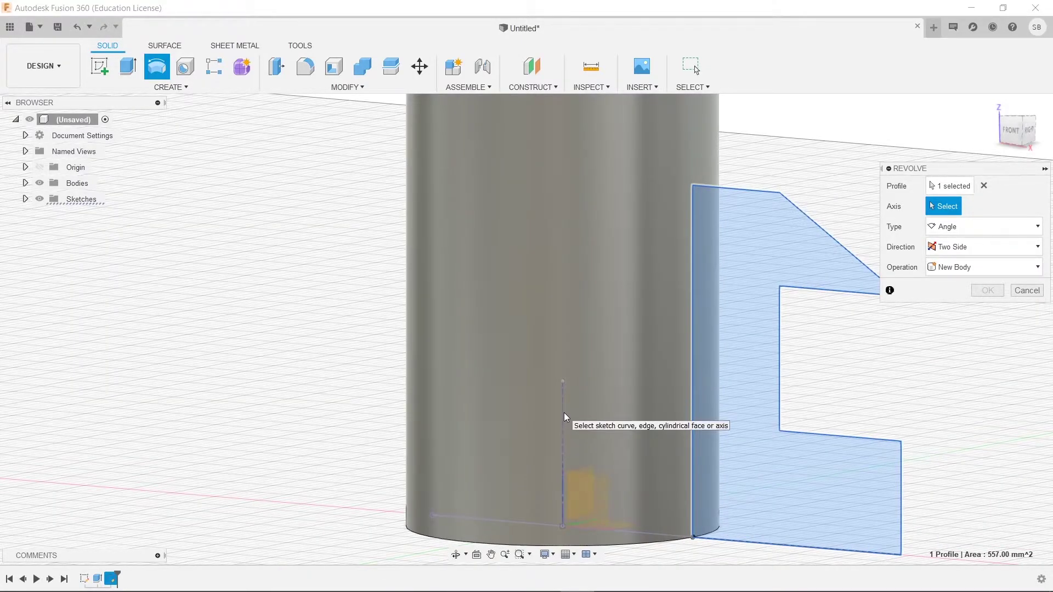
left_click(564, 417)
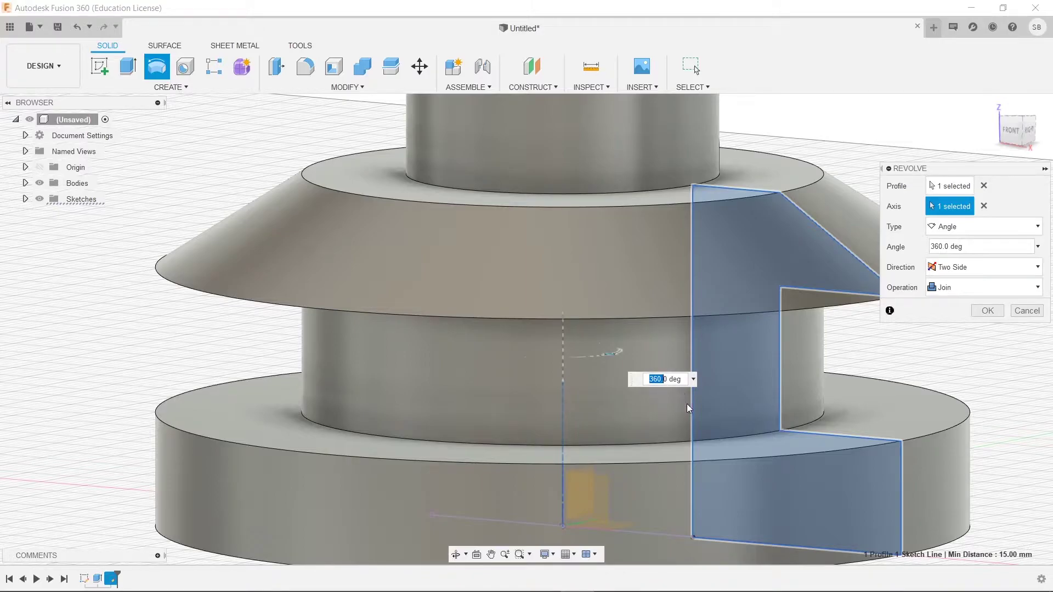
Try a 155 degree revolve angle, then a Two Side sweep at 240 degrees.
scroll(764, 427, "down", 6)
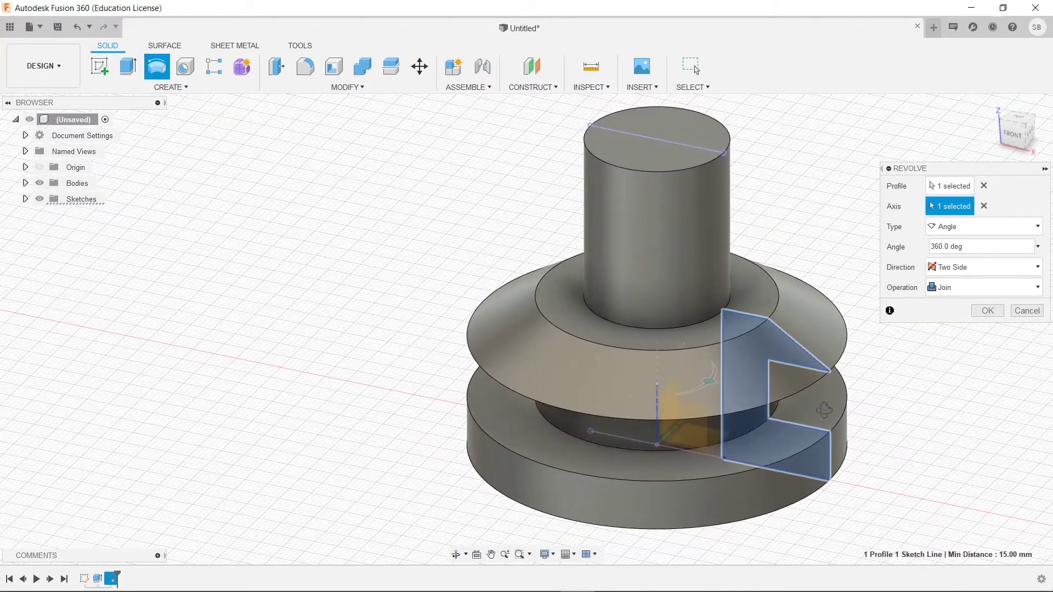
middle_click_drag(837, 417, 751, 390, "shift")
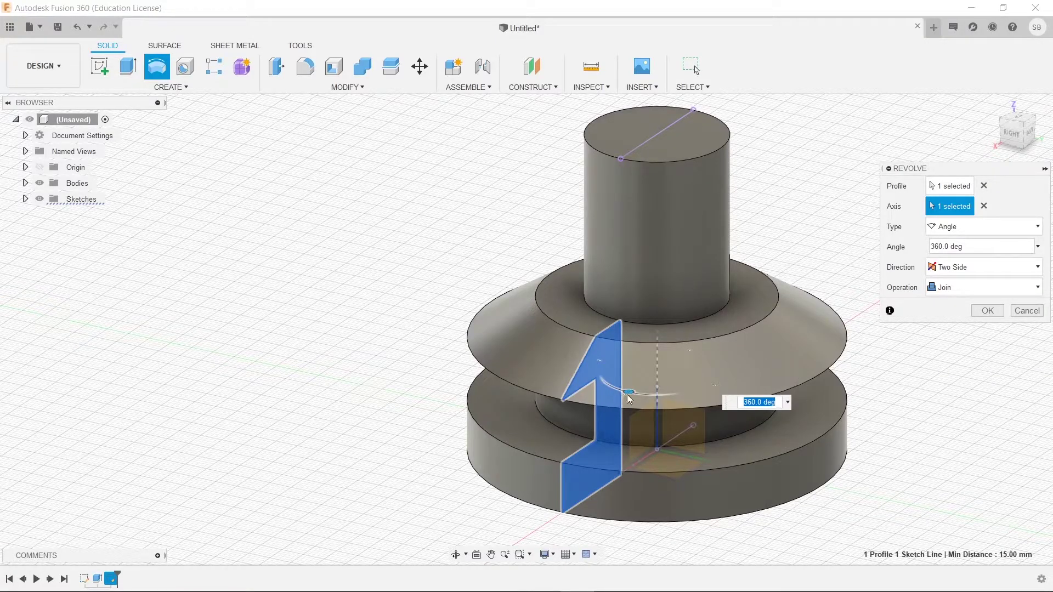
mouse_move(629, 399)
left_mouse_down()
mouse_move(609, 387)
mouse_move(650, 355)
mouse_move(710, 358)
mouse_move(675, 350)
mouse_move(625, 363)
mouse_move(610, 381)
mouse_move(636, 391)
left_mouse_up()
middle_click_drag(785, 338, 823, 348, "shift")
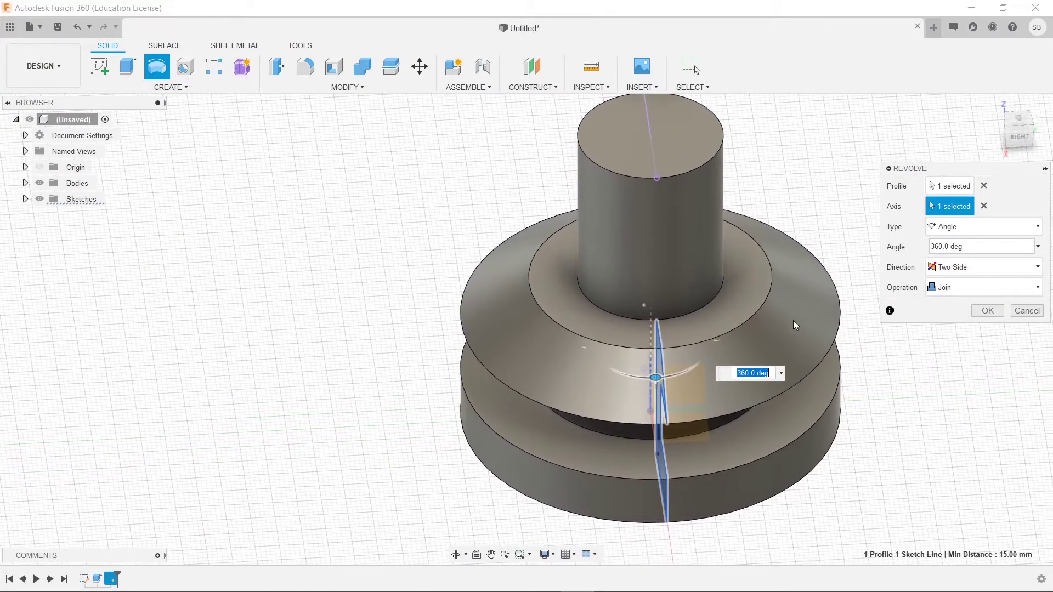
left_click(980, 268)
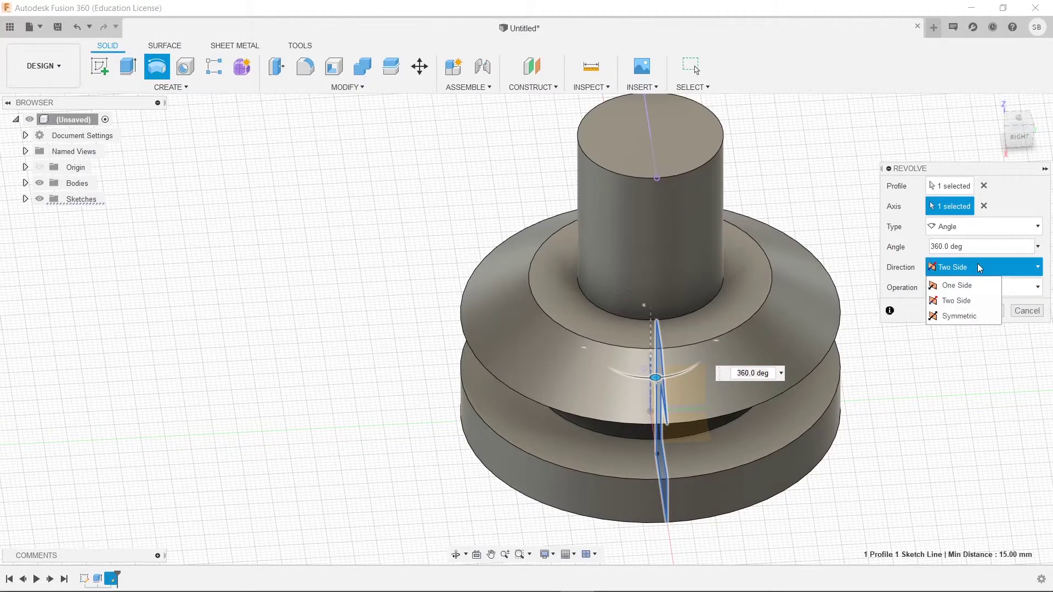
left_click(958, 302)
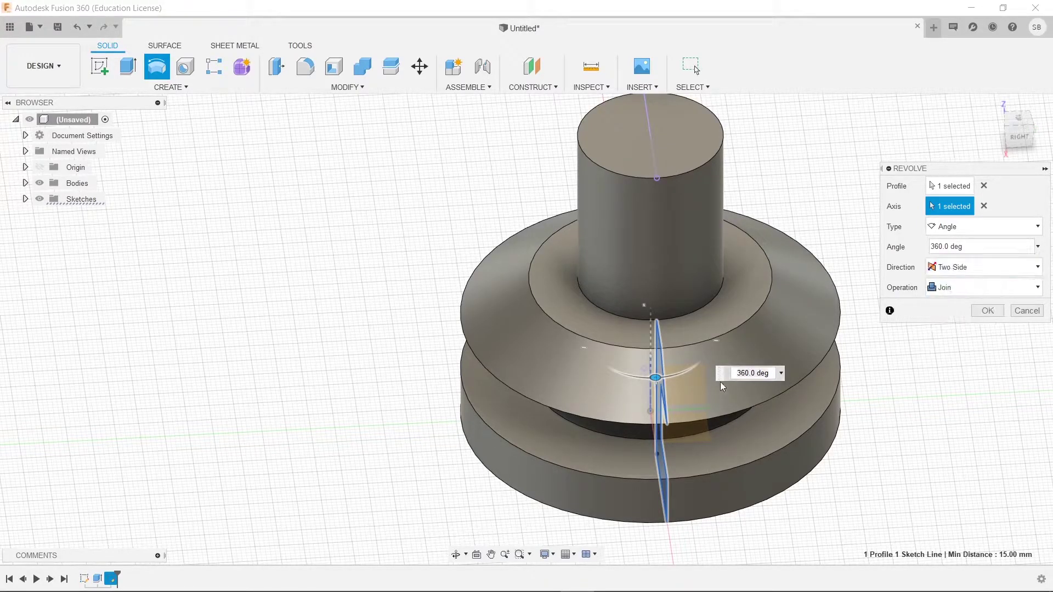
left_click_drag(650, 377, 599, 330)
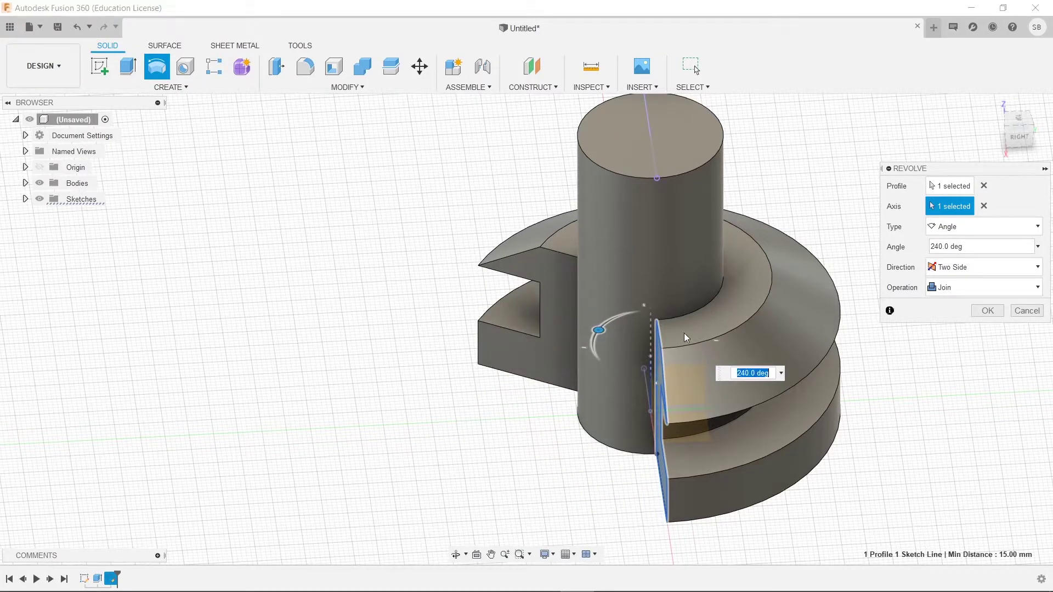
Cycle the direction options and settle on a Symmetric 330 degree sweep.
left_click(968, 267)
left_click(956, 285)
left_click(964, 269)
left_click(957, 301)
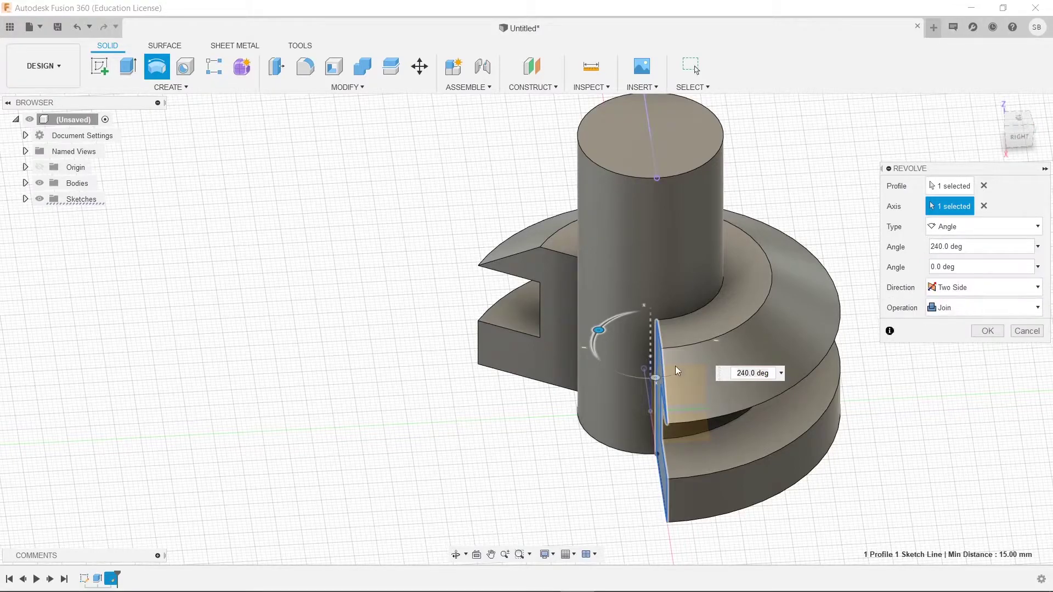
mouse_move(650, 377)
left_mouse_down()
mouse_move(685, 362)
mouse_move(671, 359)
mouse_move(677, 336)
mouse_move(681, 365)
mouse_move(647, 370)
left_mouse_up()
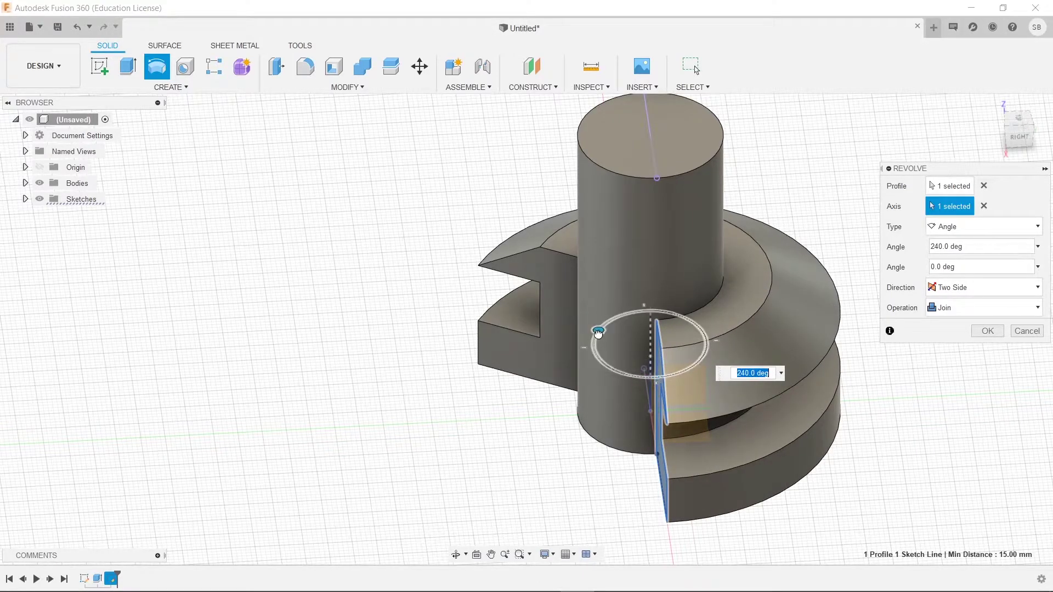
left_click_drag(598, 332, 604, 363)
left_click(982, 287)
left_click(960, 302)
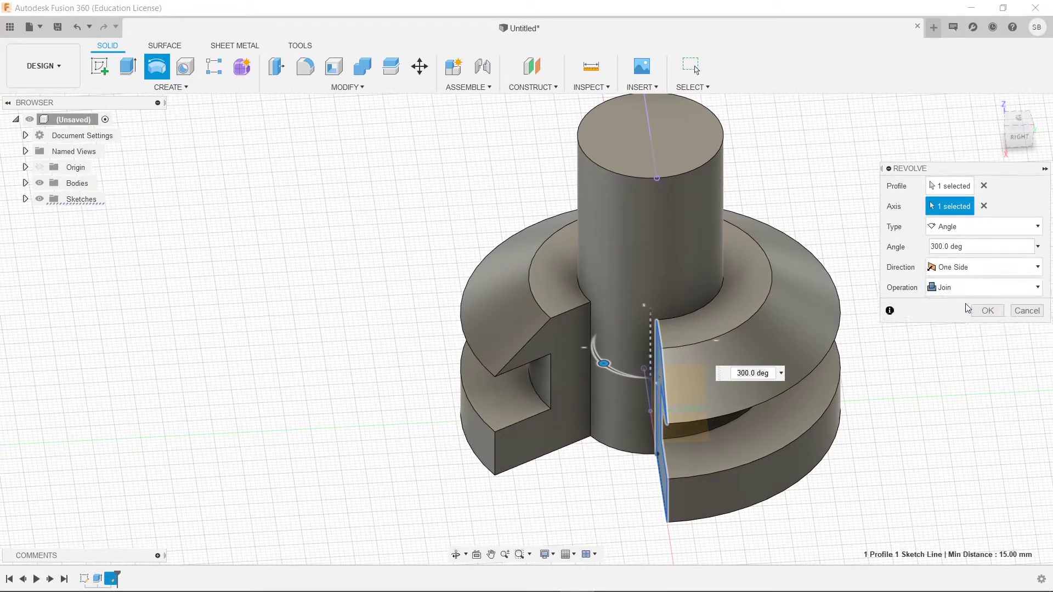
left_click(982, 267)
key("Escape")
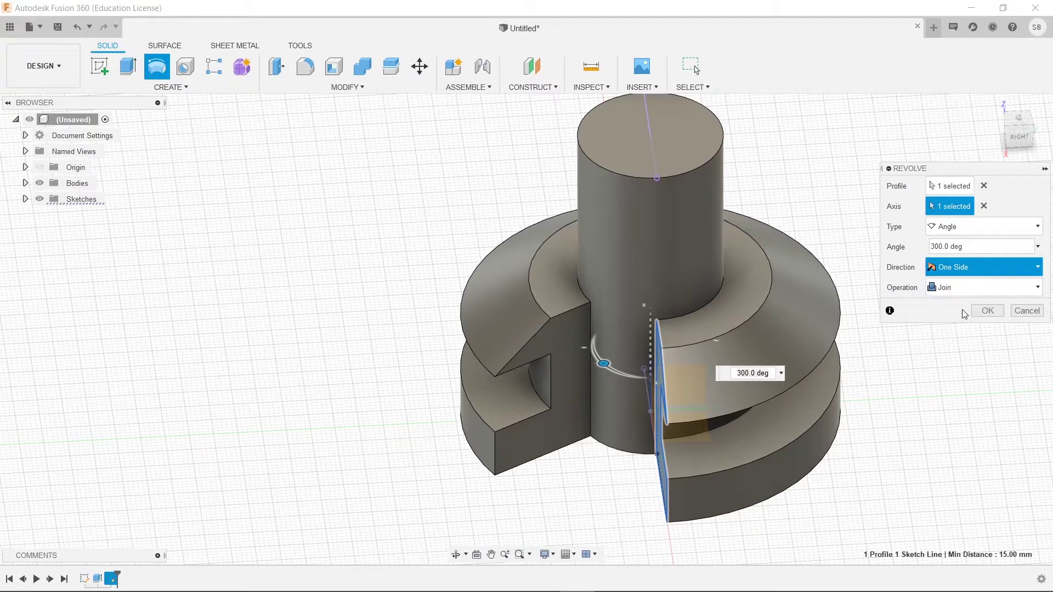
key("Down")
key("Down")
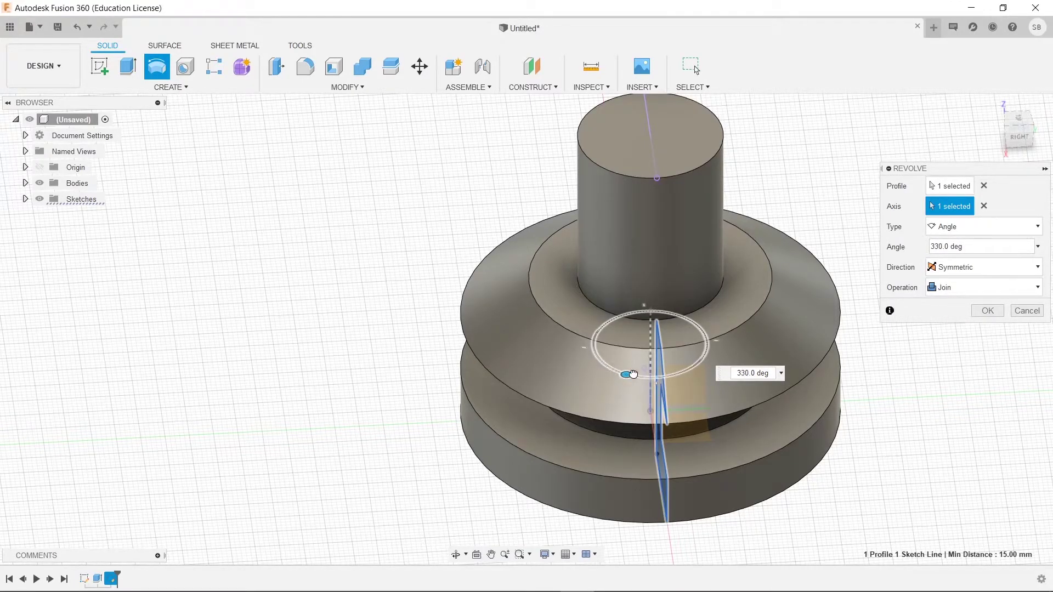
Set the revolve to a 180 degree Symmetric sweep.
type("185")
key("Tab")
key("Up")
key("Up")
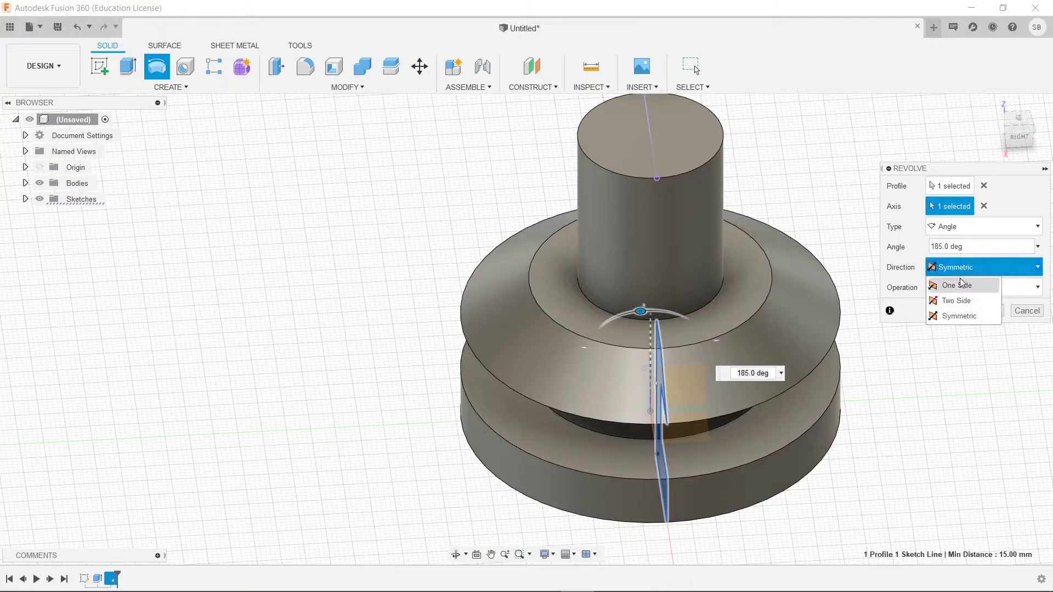
key("Return")
mouse_move(640, 311)
left_mouse_down()
mouse_move(650, 399)
mouse_move(694, 346)
mouse_move(680, 317)
mouse_move(672, 370)
mouse_move(659, 328)
mouse_move(654, 369)
mouse_move(675, 314)
mouse_move(650, 324)
mouse_move(660, 327)
mouse_move(646, 311)
left_mouse_up()
left_click(981, 267)
left_click(955, 313)
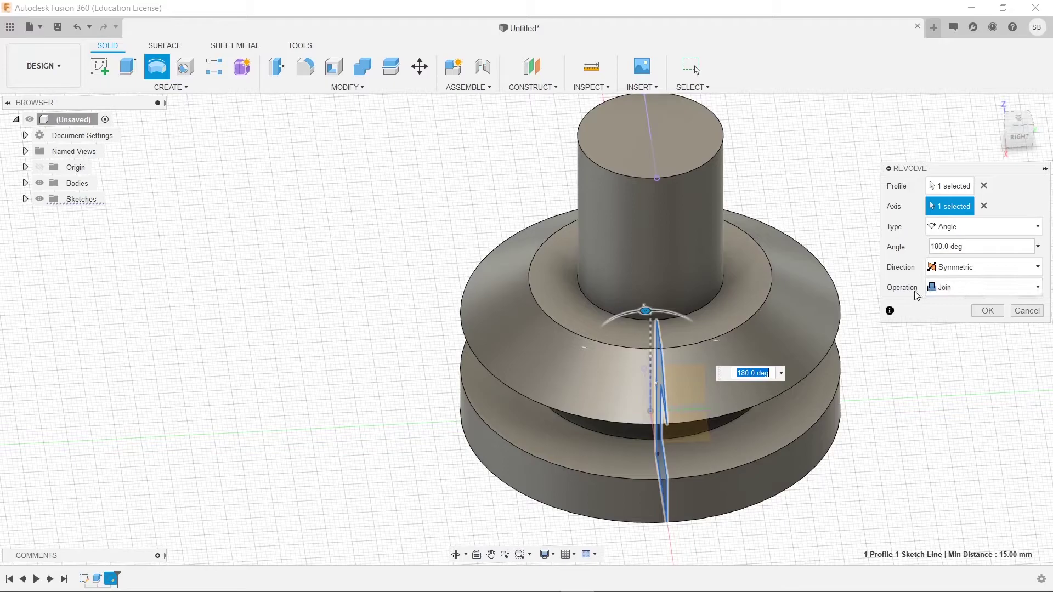
Change the revolve operation to New Body and confirm it.
left_click(940, 288)
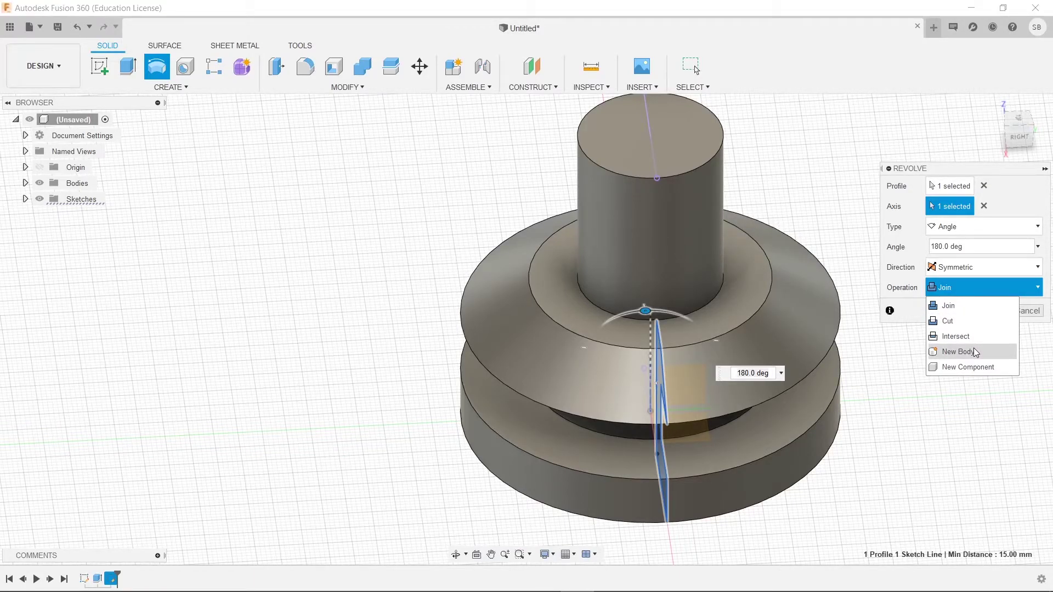
left_click(975, 352)
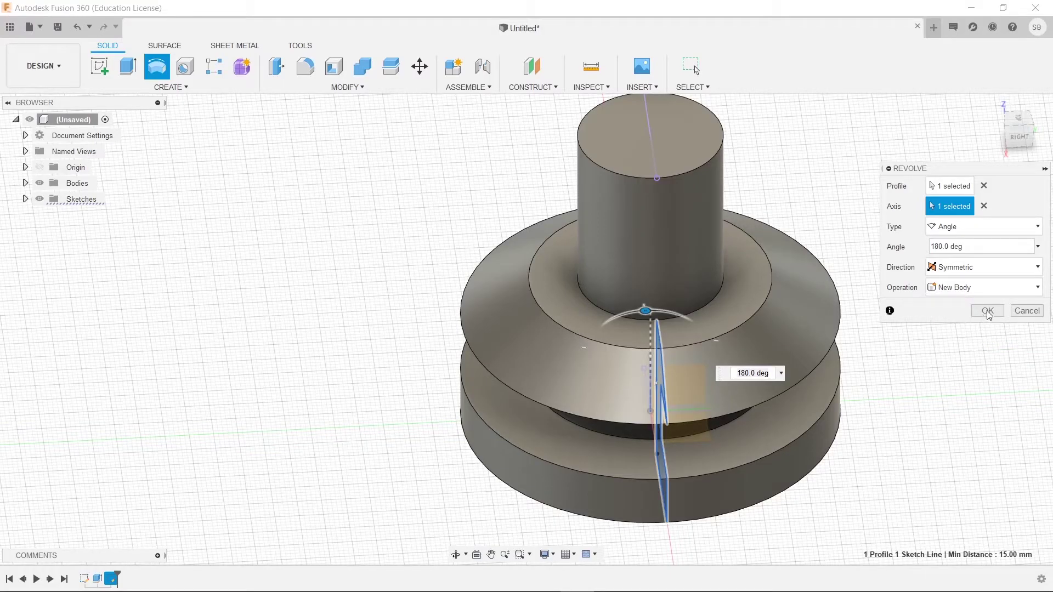
left_click(988, 312)
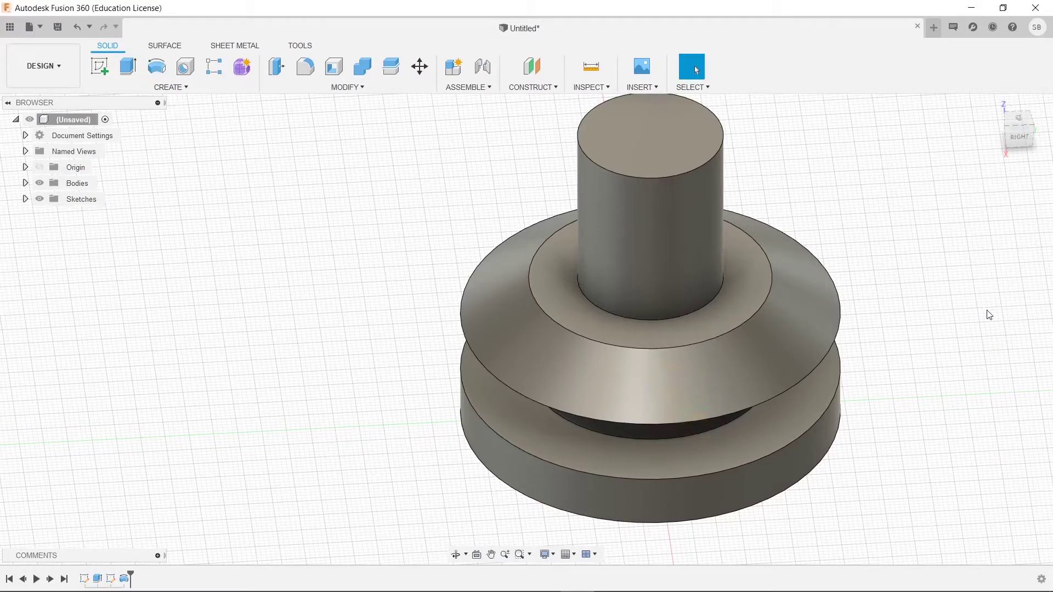
Move the shaft Body1 -8 mm along Z with Move/Copy.
left_click(25, 184)
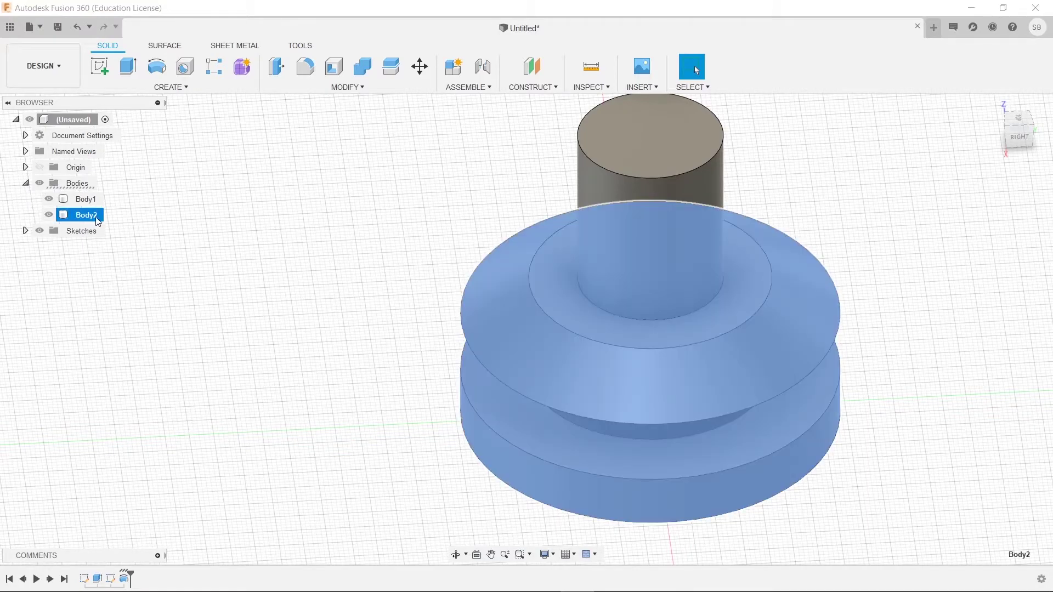
left_click(76, 216)
left_click(88, 199)
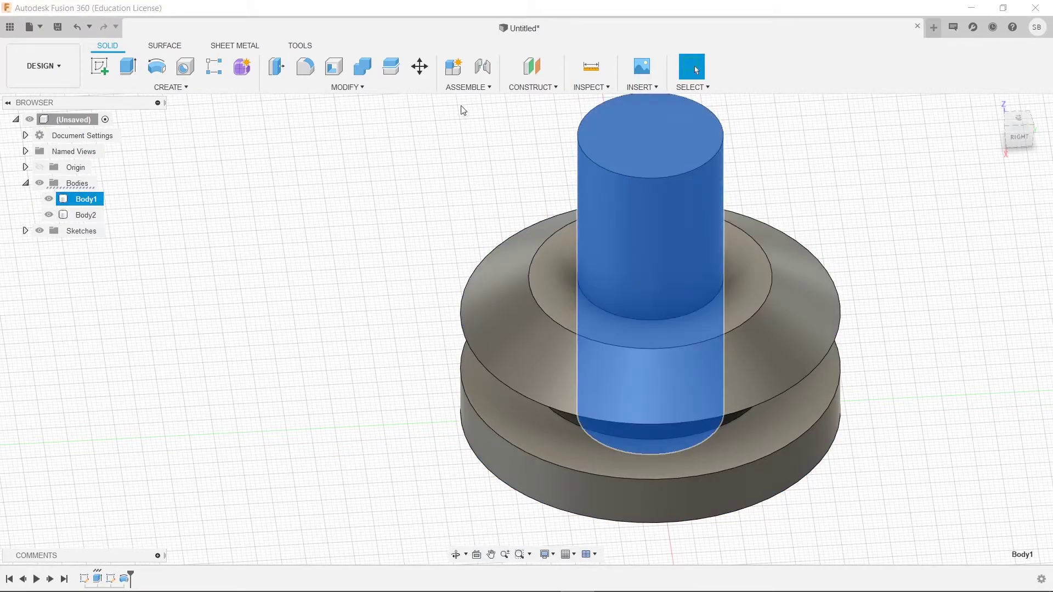
left_click(420, 66)
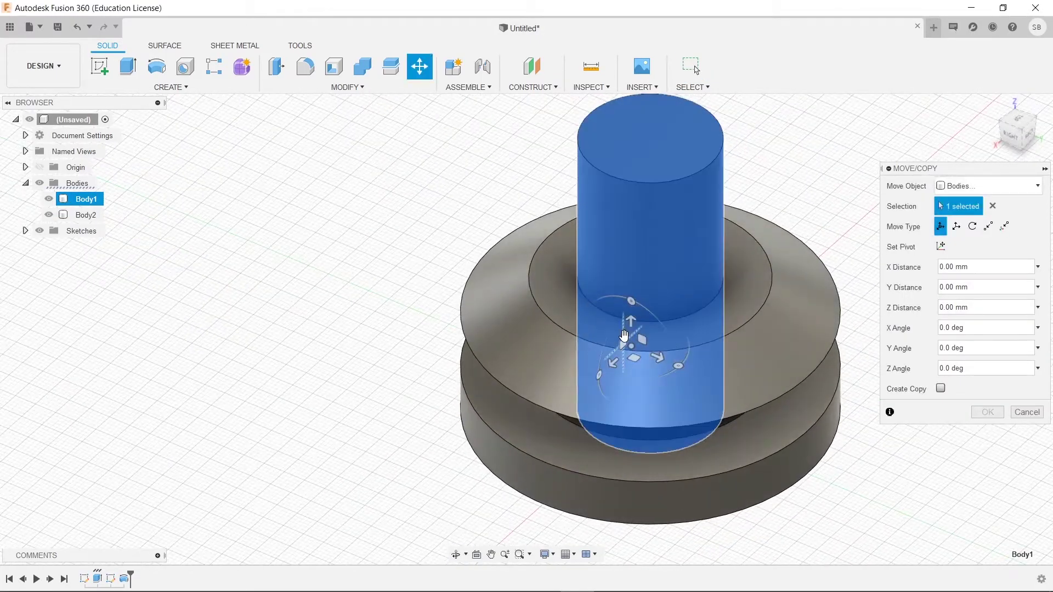
left_click_drag(631, 321, 722, 234)
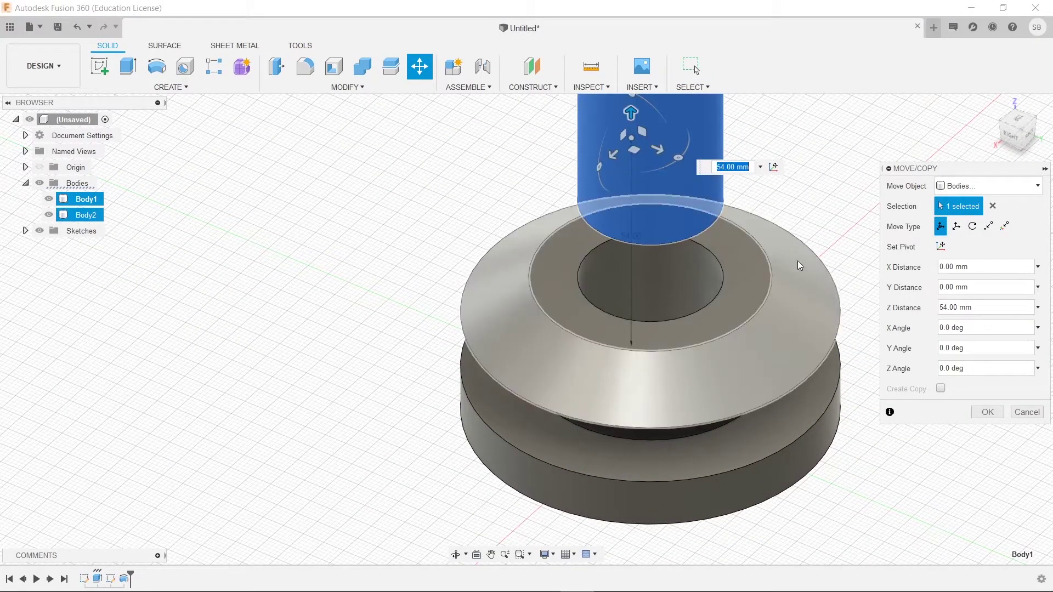
left_click_drag(630, 113, 626, 356)
middle_click_drag(874, 324, 722, 396, "shift")
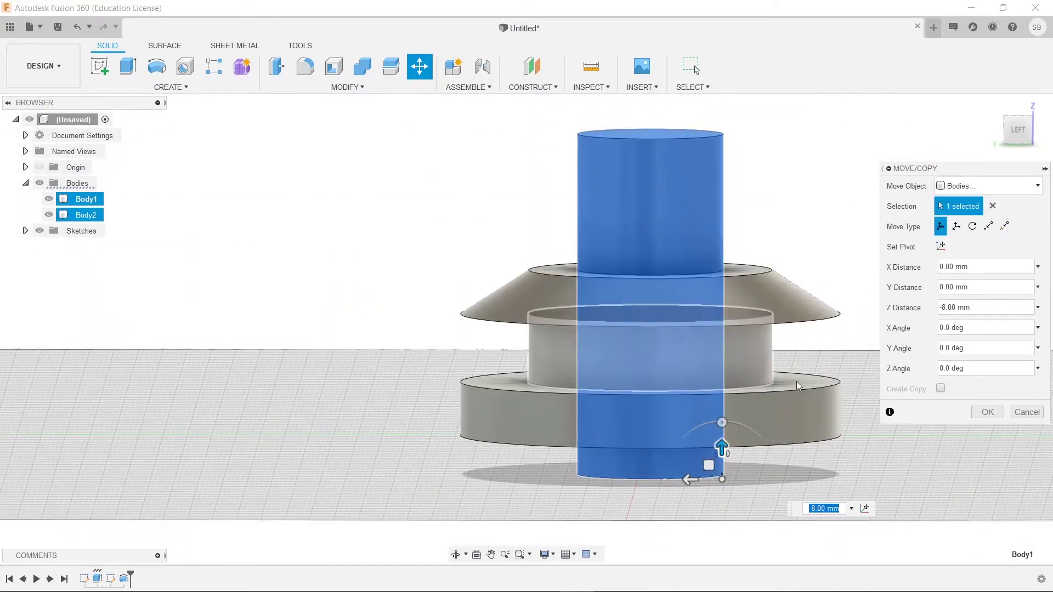
left_click(978, 410)
middle_click_drag(769, 226, 902, 291, "shift")
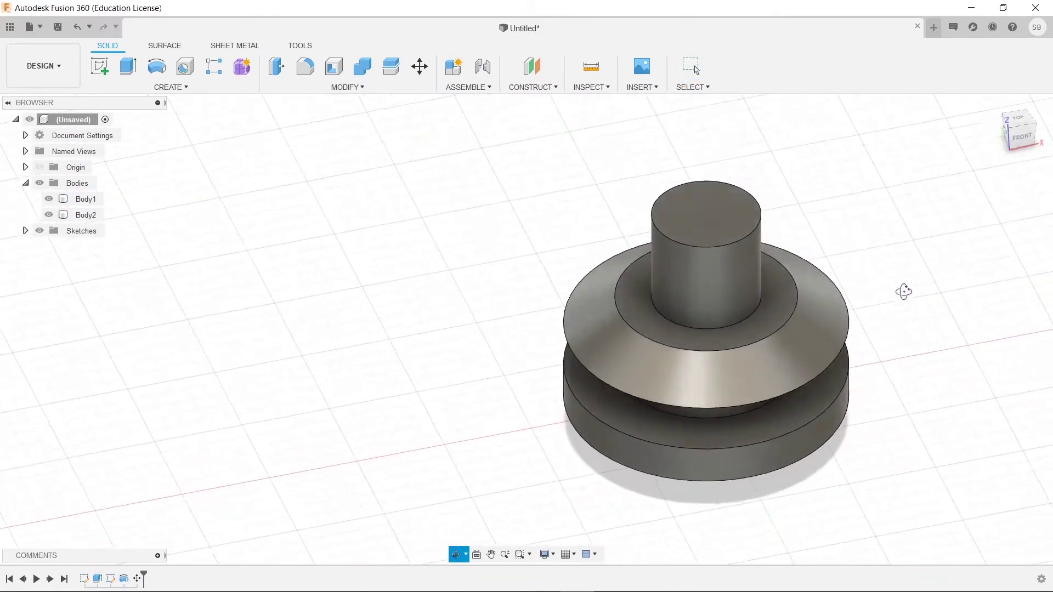
middle_click_drag(910, 436, 750, 406, "shift")
left_click(750, 406)
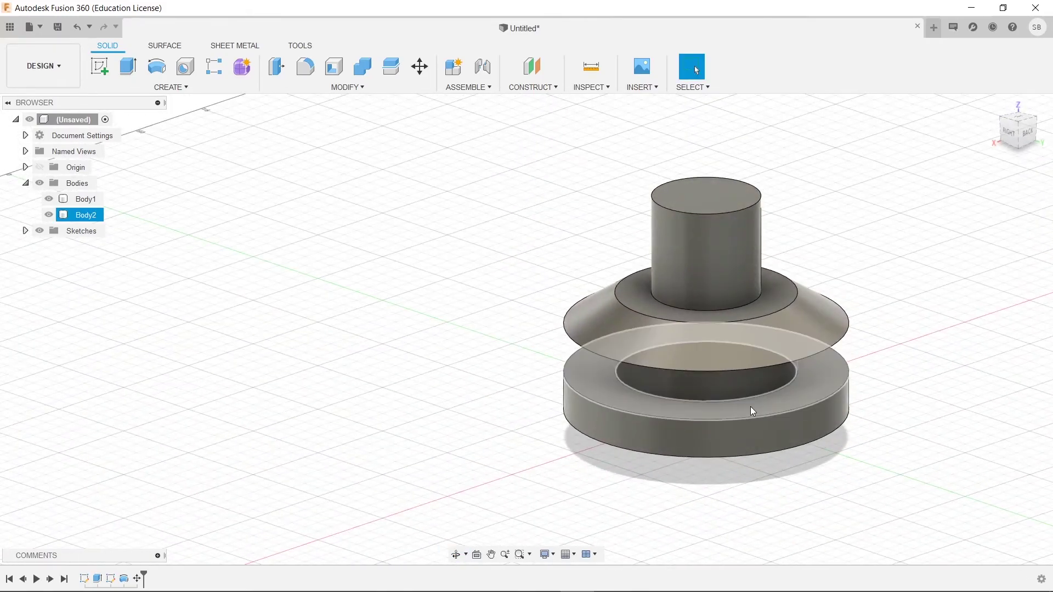
left_click(890, 248)
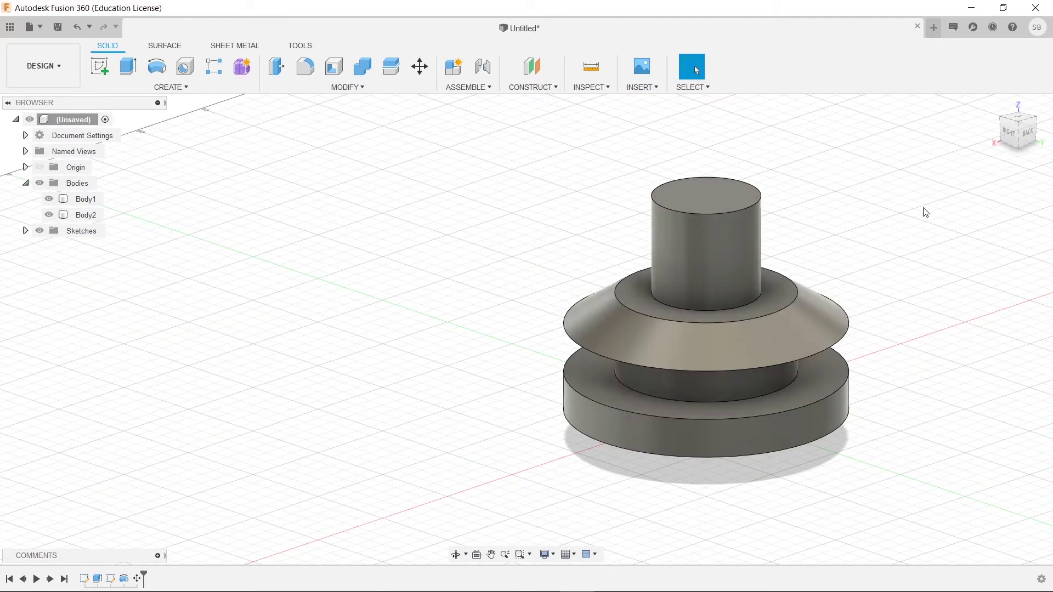